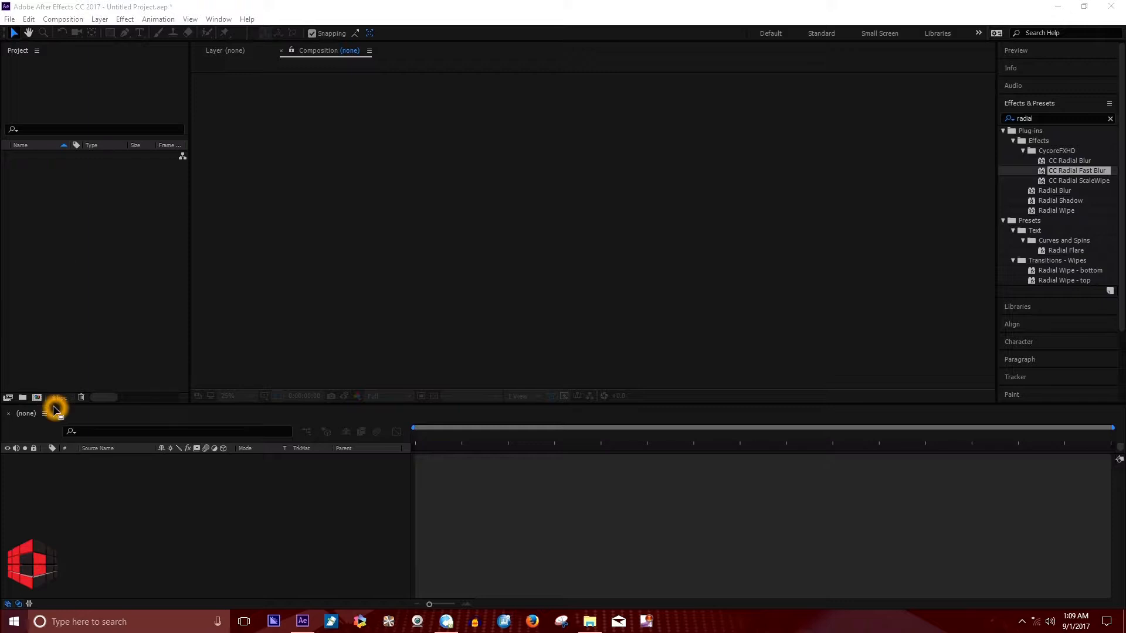
Start a new composition and keep Comp 1 as its name.
{"action": "left_click", "coordinate": [37, 398]}
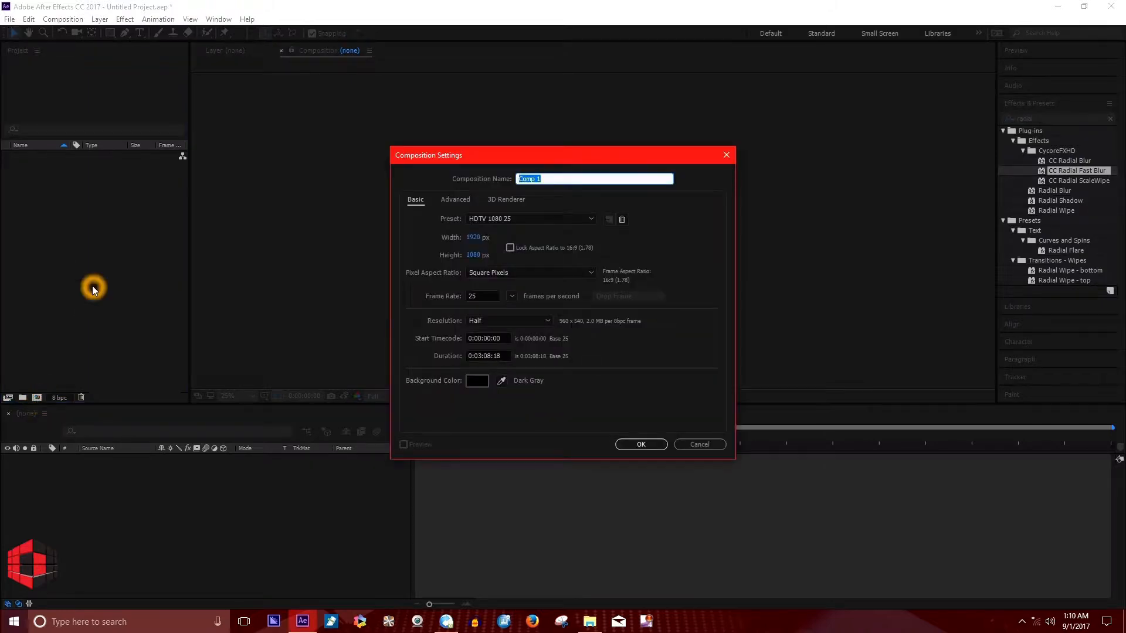
{"action": "left_click", "coordinate": [704, 446]}
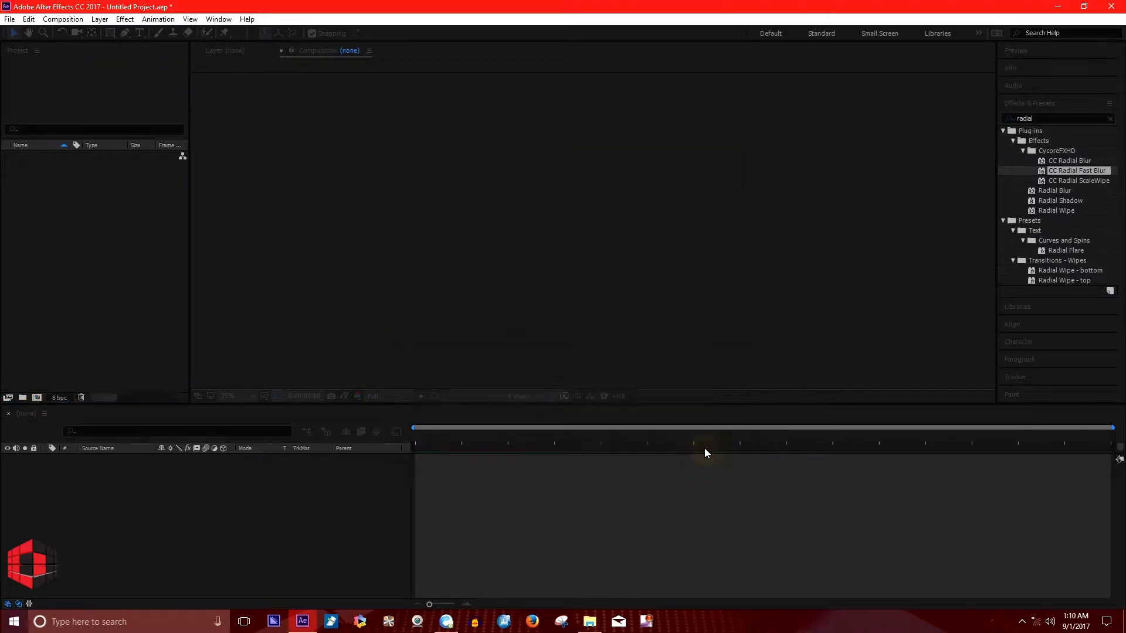
{"action": "left_click", "coordinate": [52, 20]}
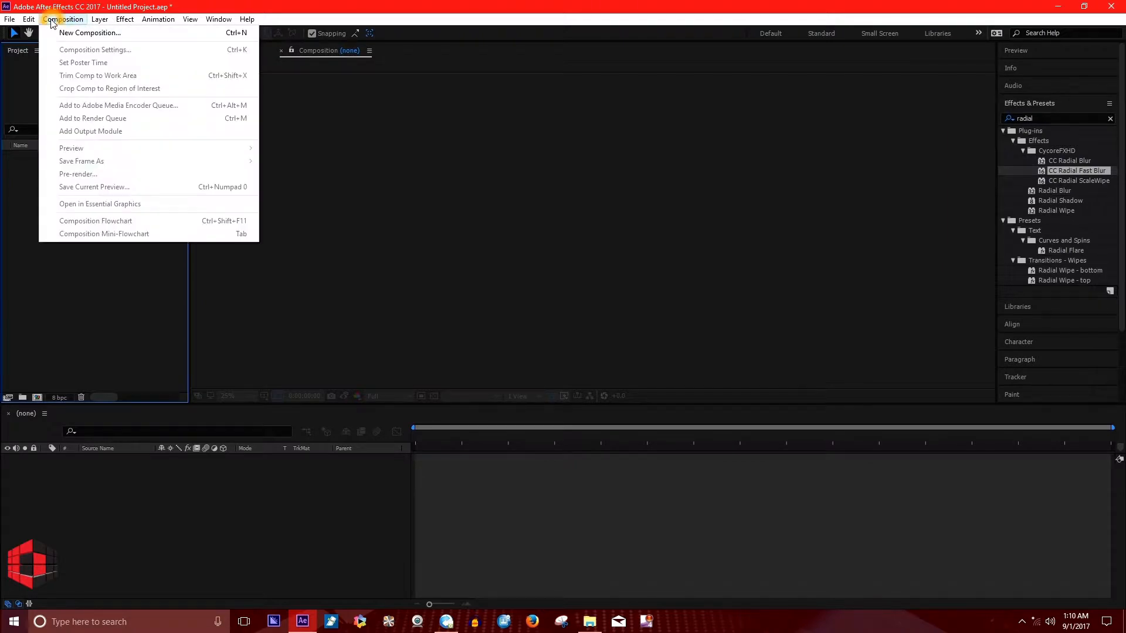
{"action": "left_click", "coordinate": [75, 33]}
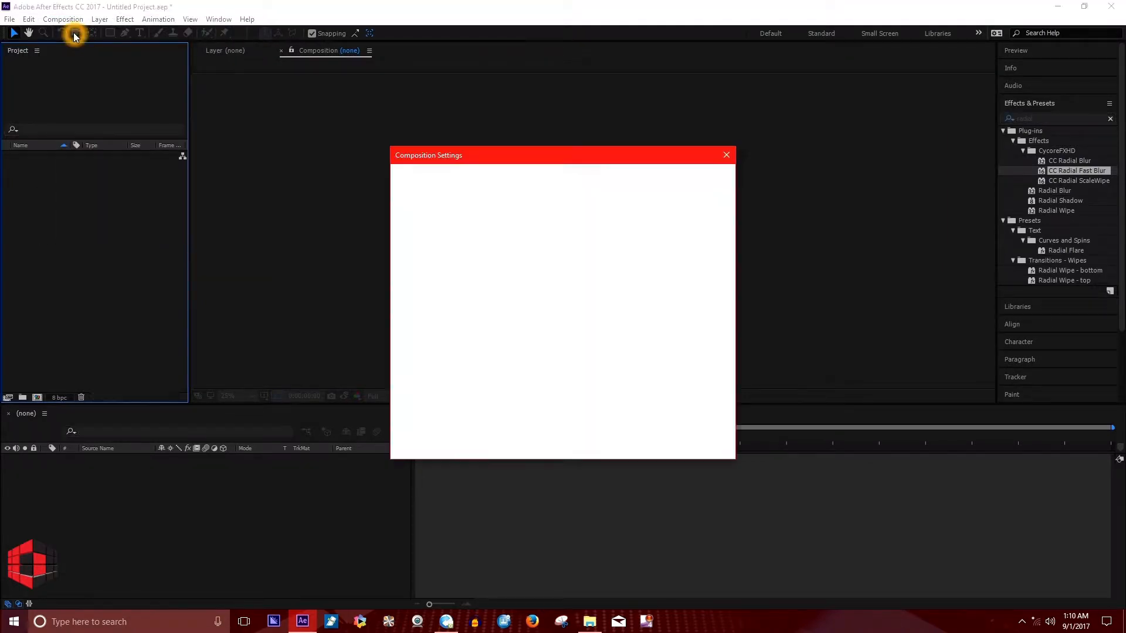
{"action": "left_click", "coordinate": [494, 402]}
{"action": "left_click", "coordinate": [543, 179]}
{"action": "left_click", "coordinate": [559, 180]}
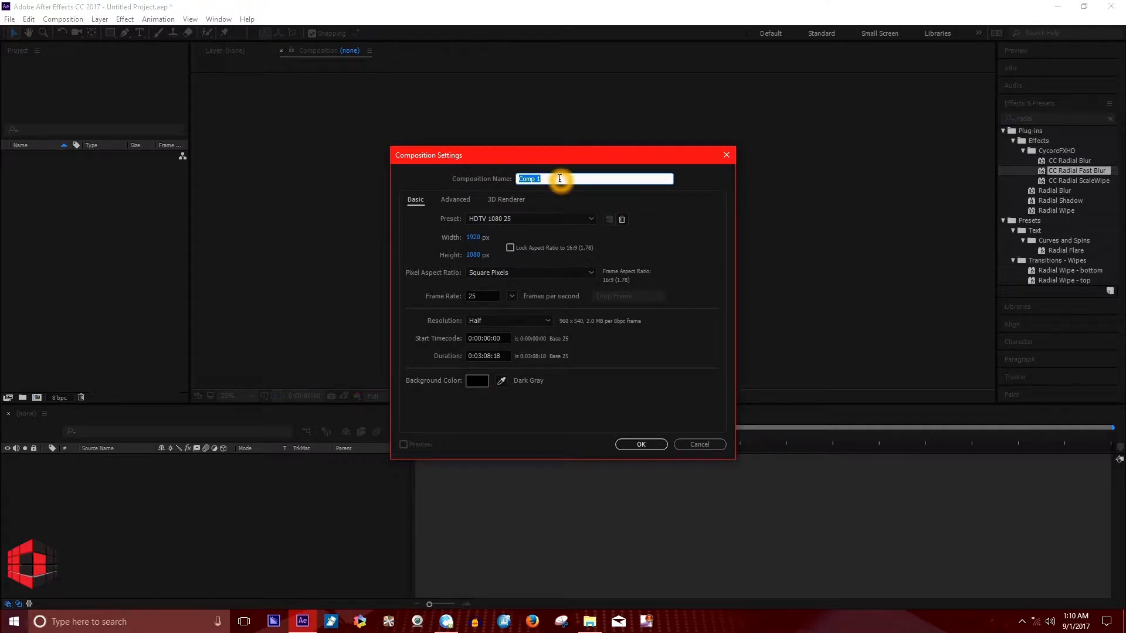
Examine the composition's height and the available presets, keeping HDTV 1080 25 selected.
{"action": "left_click", "coordinate": [477, 258]}
{"action": "left_click", "coordinate": [469, 255]}
{"action": "left_click", "coordinate": [482, 259]}
{"action": "left_click", "coordinate": [516, 216]}
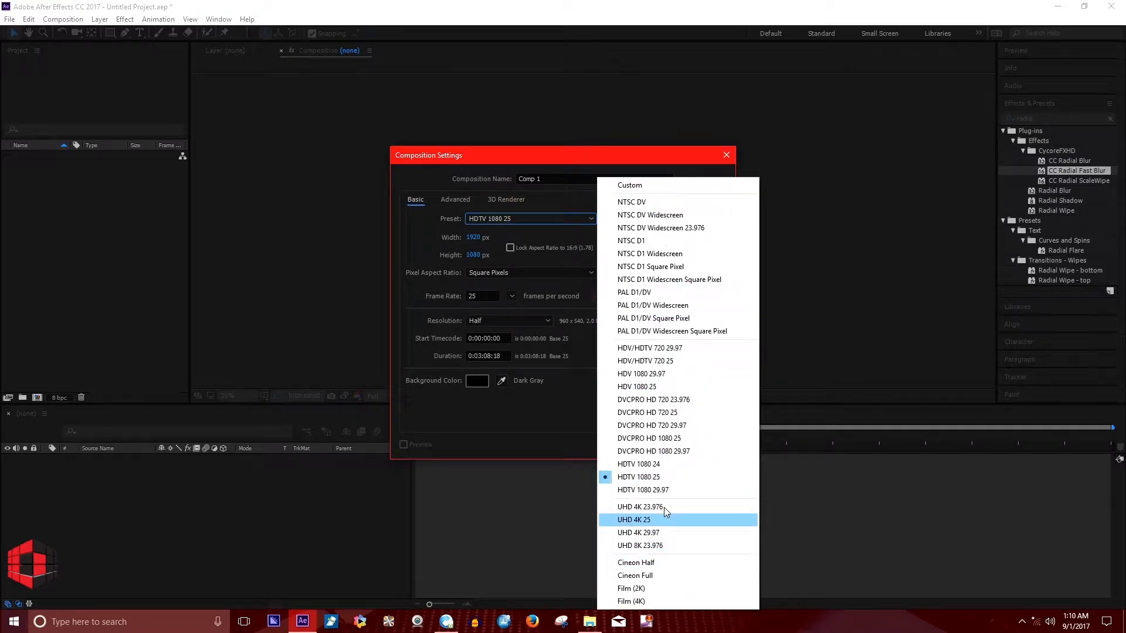
{"action": "left_click", "coordinate": [657, 565]}
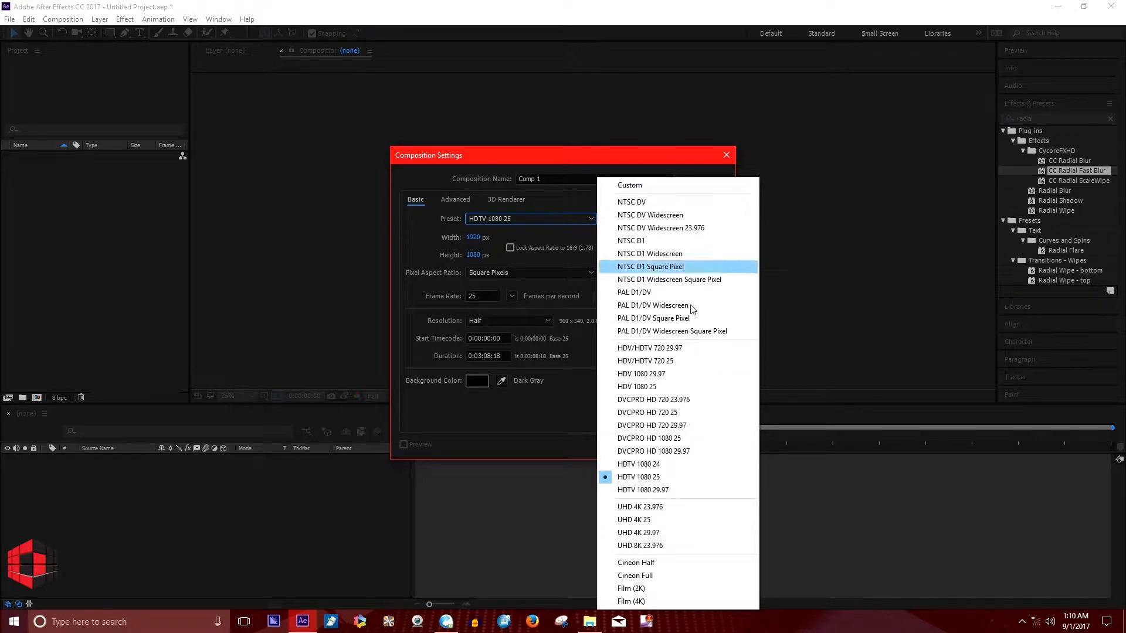
{"action": "left_click", "coordinate": [424, 251]}
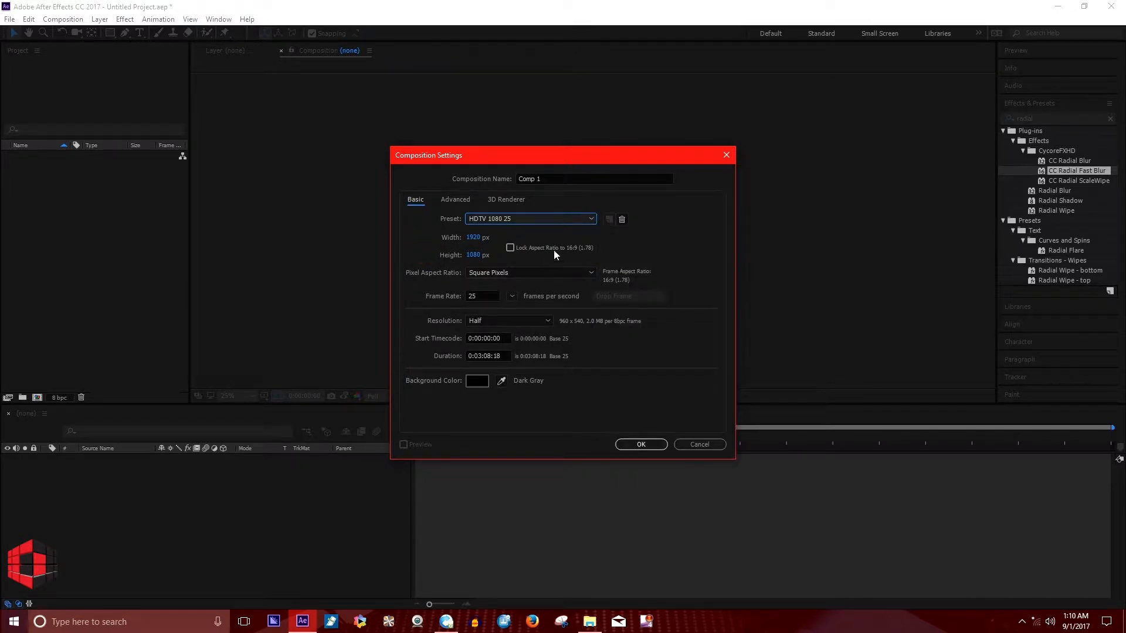
Set the composition's frame rate to 59 frames per second.
{"action": "left_click", "coordinate": [442, 298]}
{"action": "left_click", "coordinate": [493, 297]}
{"action": "left_click", "coordinate": [468, 299]}
{"action": "left_click", "coordinate": [490, 298]}
{"action": "double_click", "coordinate": [495, 296]}
{"action": "left_click", "coordinate": [429, 297]}
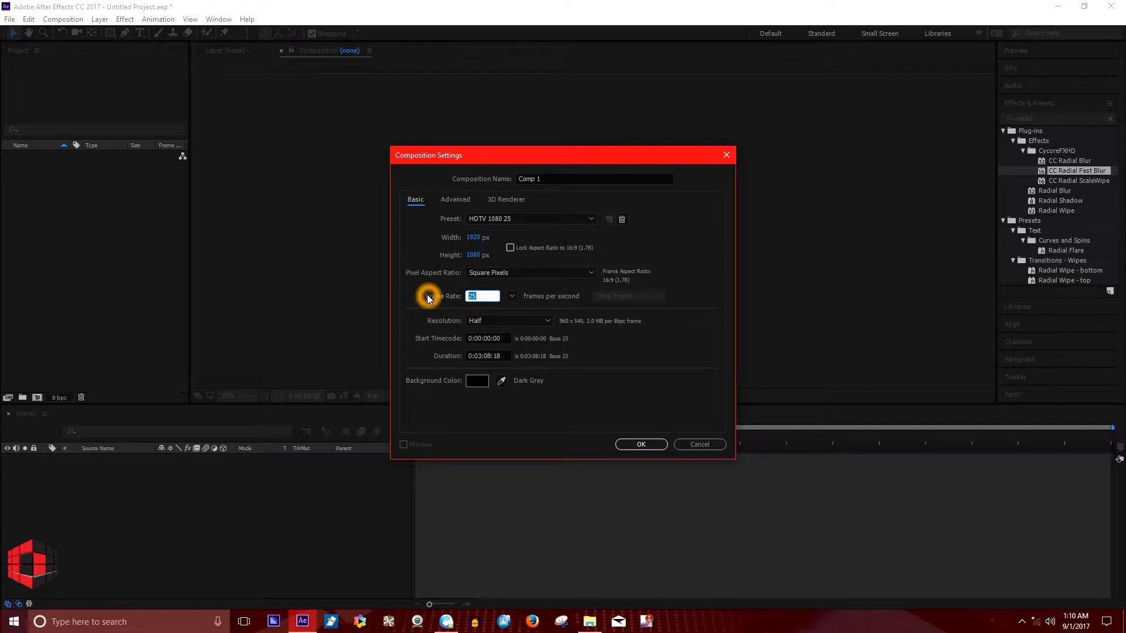
{"action": "type", "text": "5"}
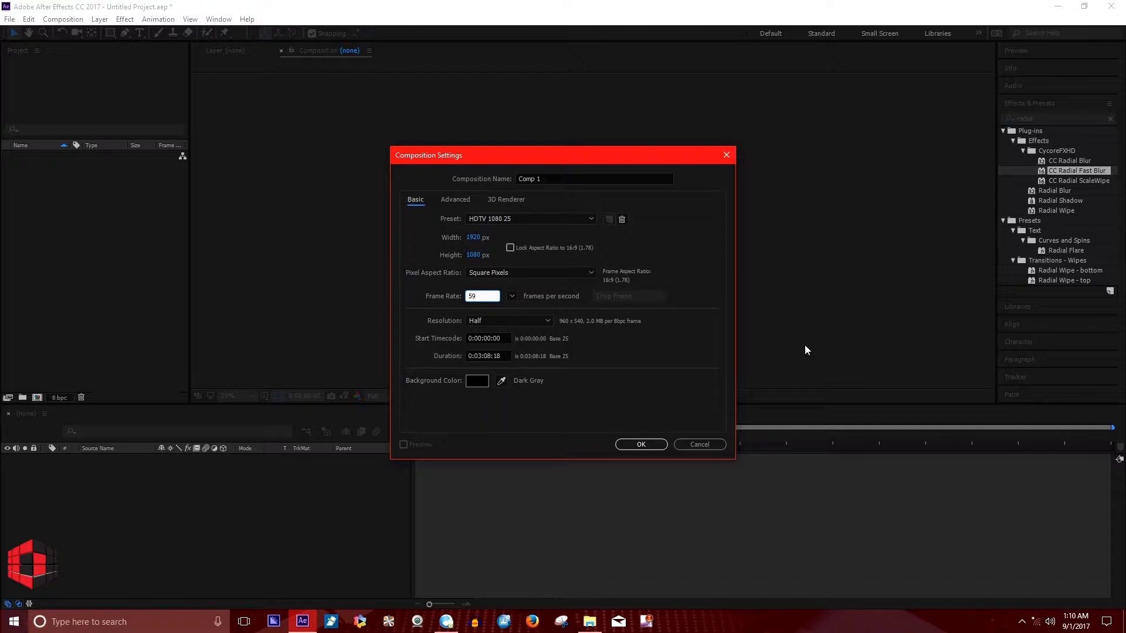
{"action": "left_click", "coordinate": [568, 391]}
{"action": "left_click", "coordinate": [287, 463]}
{"action": "left_click", "coordinate": [427, 302]}
{"action": "left_click", "coordinate": [484, 298]}
{"action": "left_click", "coordinate": [414, 302]}
{"action": "left_click", "coordinate": [642, 422]}
{"action": "left_click", "coordinate": [639, 476]}
{"action": "left_click", "coordinate": [492, 423]}
{"action": "left_click", "coordinate": [648, 403]}
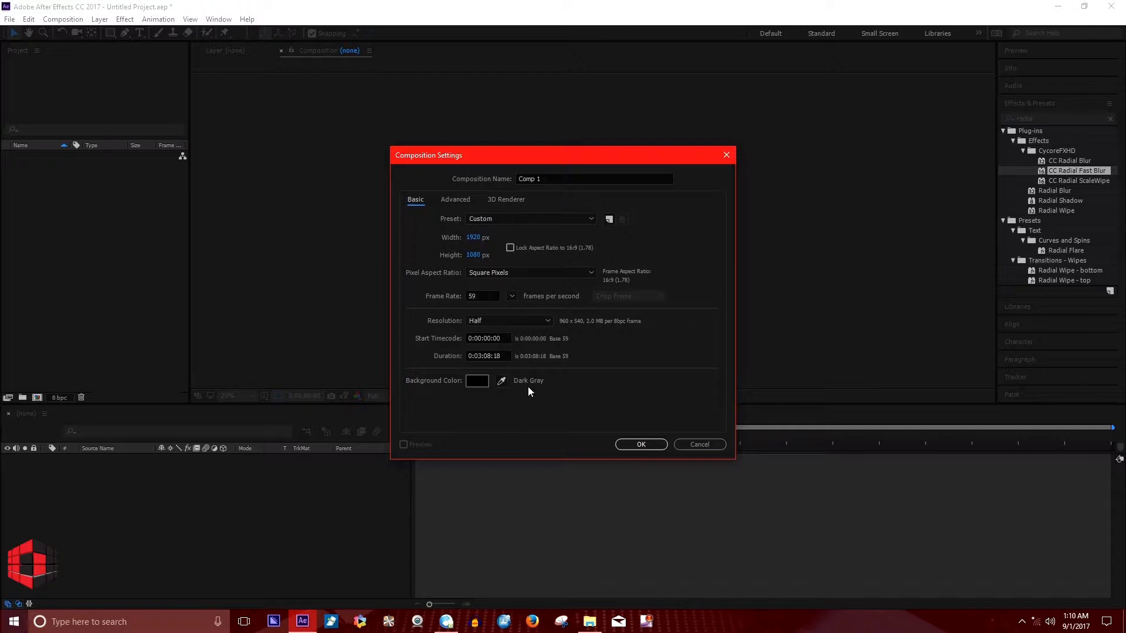
Set the background color to near-black 040404 and create the composition.
{"action": "left_click", "coordinate": [478, 382]}
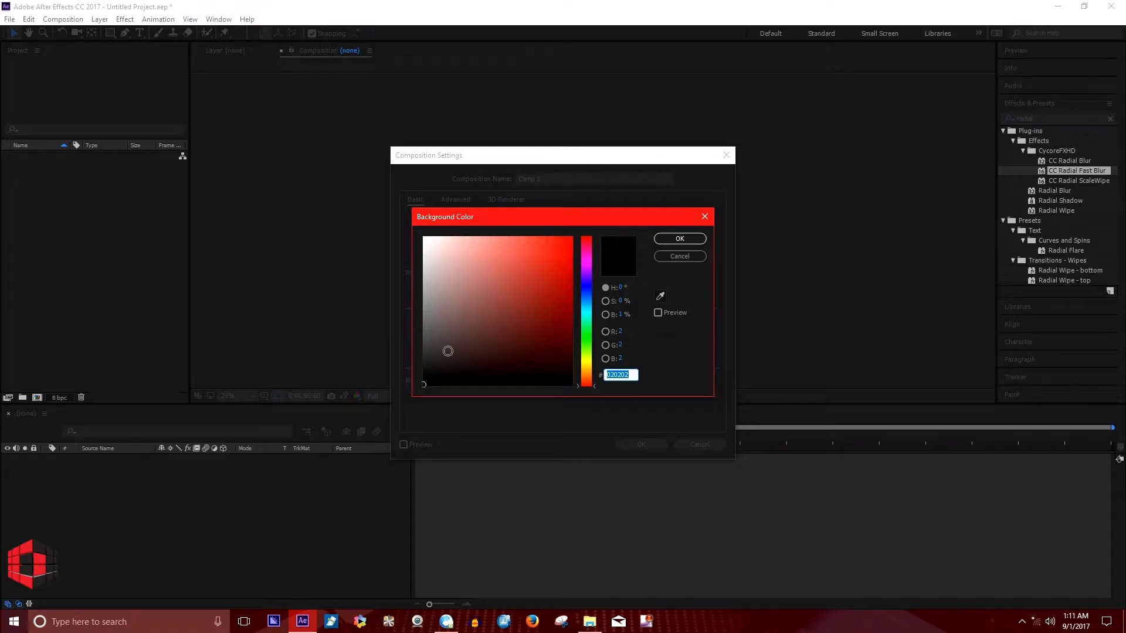
{"action": "left_click", "coordinate": [424, 384]}
{"action": "mouse_move", "coordinate": [586, 250]}
{"action": "left_mouse_down"}
{"action": "mouse_move", "coordinate": [589, 390]}
{"action": "mouse_move", "coordinate": [587, 236]}
{"action": "left_mouse_up"}
{"action": "left_click_drag", "start_coordinate": [423, 394], "coordinate": [423, 384]}
{"action": "left_click", "coordinate": [674, 238]}
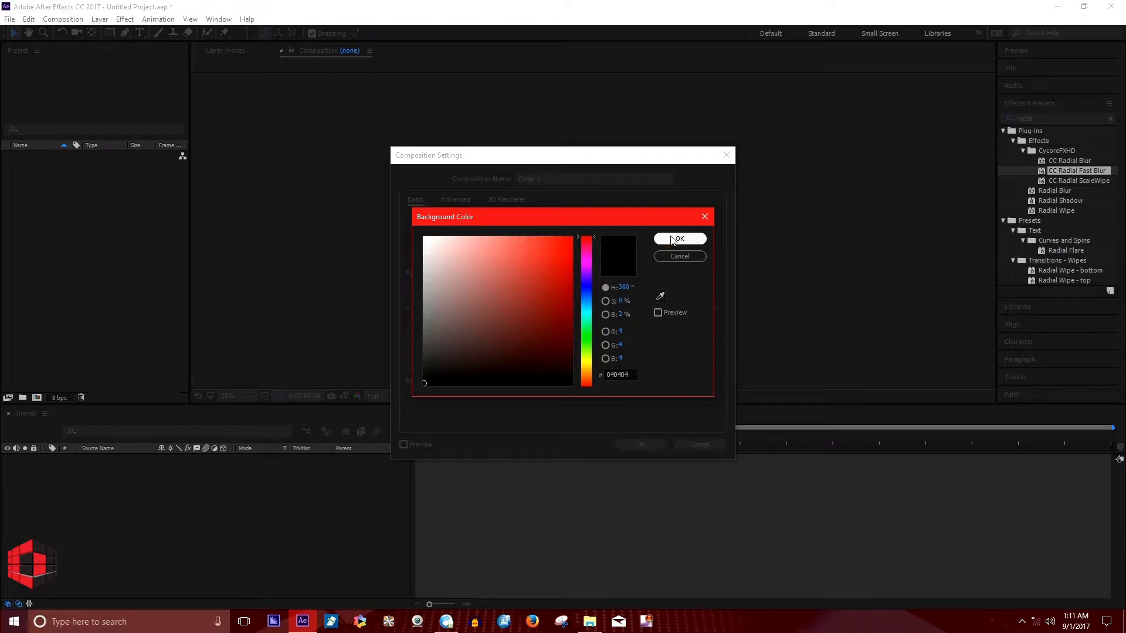
{"action": "left_click", "coordinate": [655, 443]}
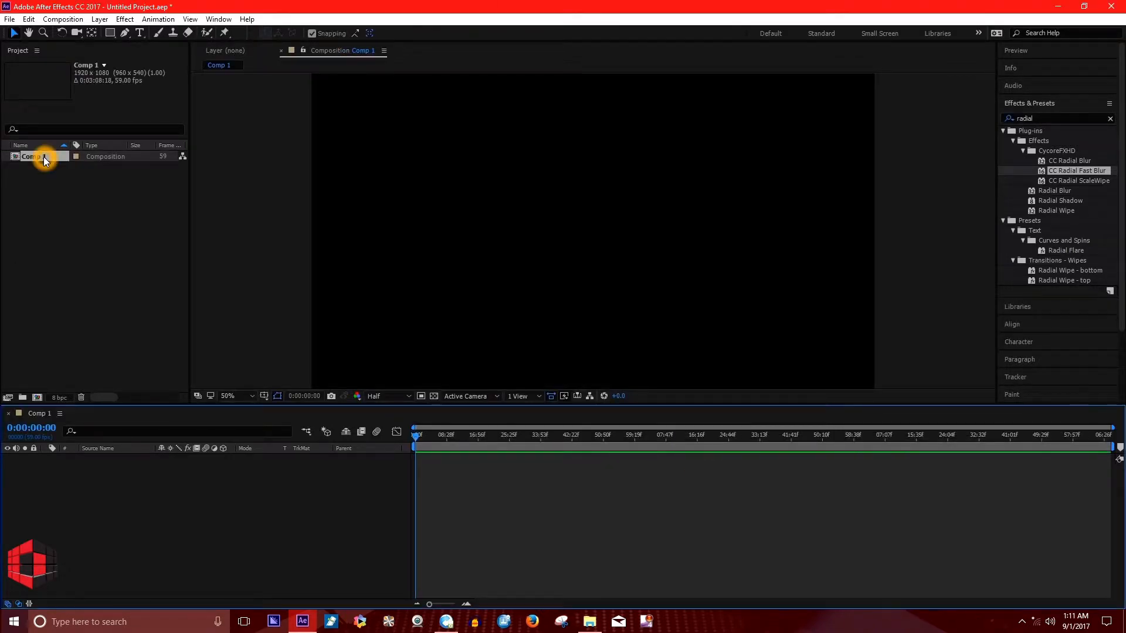
{"action": "left_click", "coordinate": [141, 502]}
{"action": "left_click", "coordinate": [84, 306]}
{"action": "left_click", "coordinate": [917, 552]}
Switch to the Edit Videos folder in File Explorer and add the MVI_0365.MP4 clip to the Comp 1 timeline.
{"action": "left_click", "coordinate": [596, 626]}
{"action": "left_click", "coordinate": [415, 285]}
{"action": "left_click", "coordinate": [431, 301]}
{"action": "left_click", "coordinate": [429, 296]}
{"action": "left_click_drag", "start_coordinate": [428, 293], "coordinate": [611, 562]}
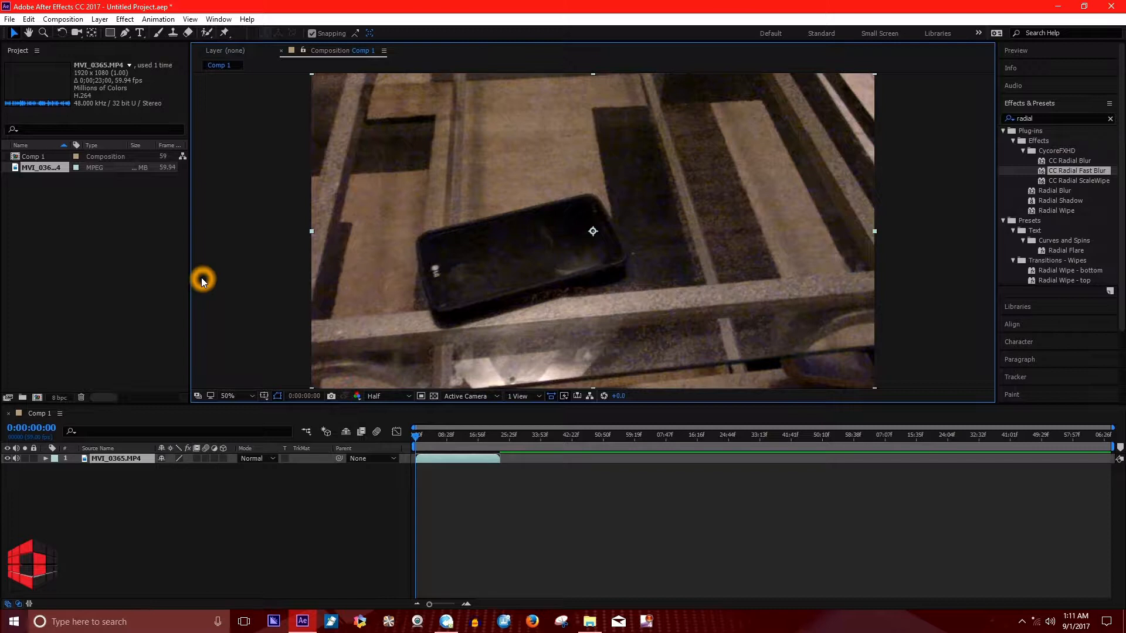
Create a movie proxy for the MVI_0365.MP4 footage and queue it for rendering.
{"action": "left_click", "coordinate": [41, 170]}
{"action": "right_click", "coordinate": [39, 168]}
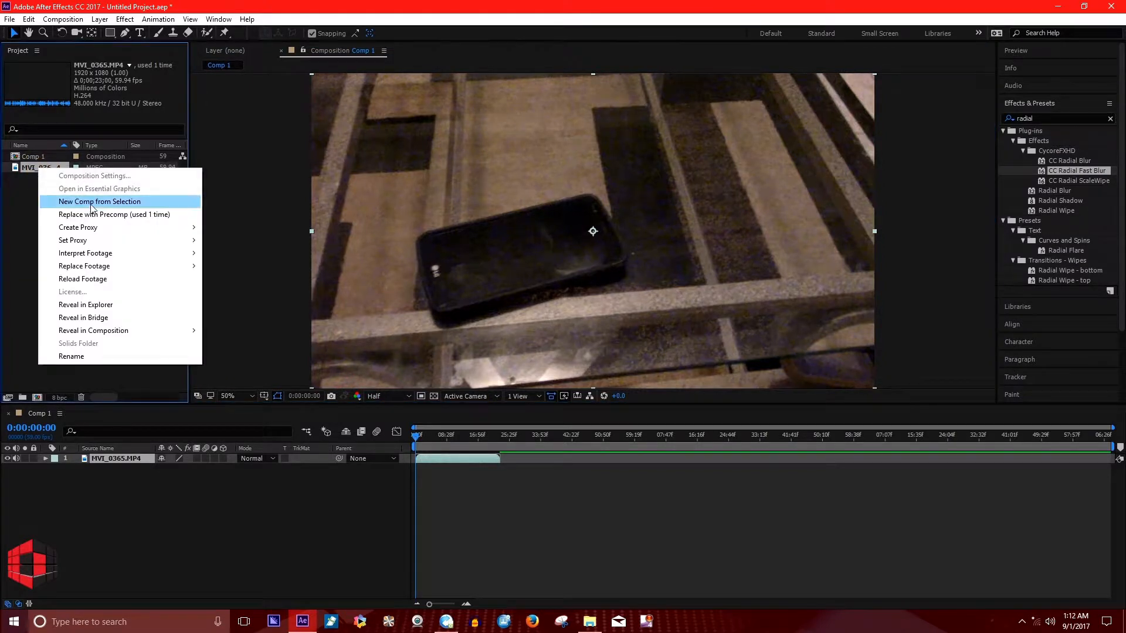
{"action": "mouse_move", "coordinate": [92, 230]}
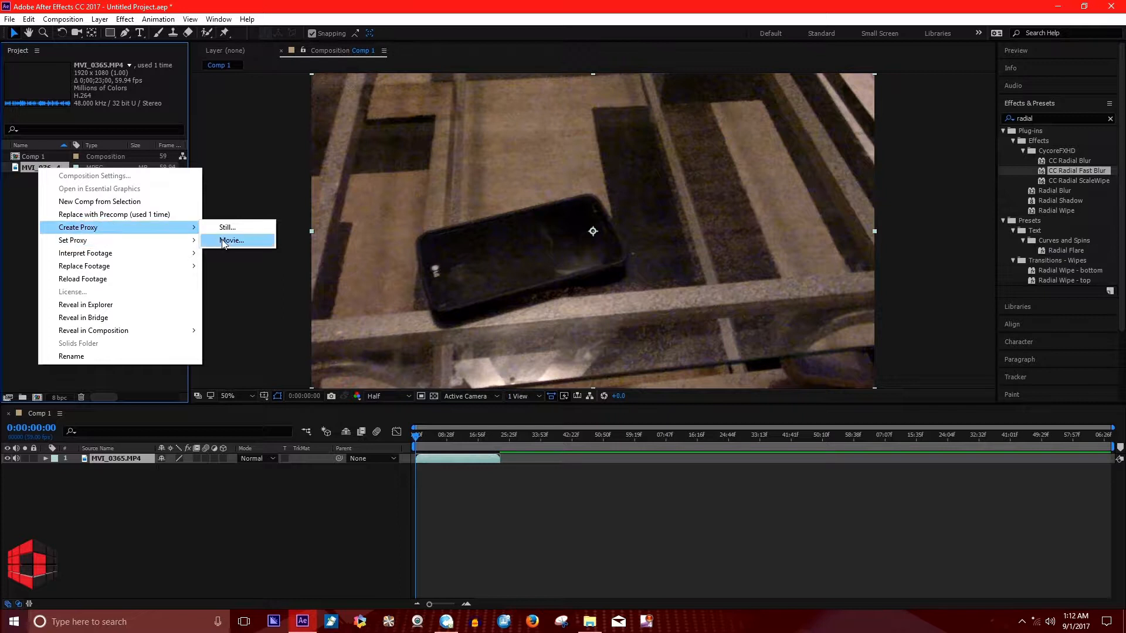
{"action": "left_click", "coordinate": [236, 229]}
{"action": "left_click", "coordinate": [239, 242]}
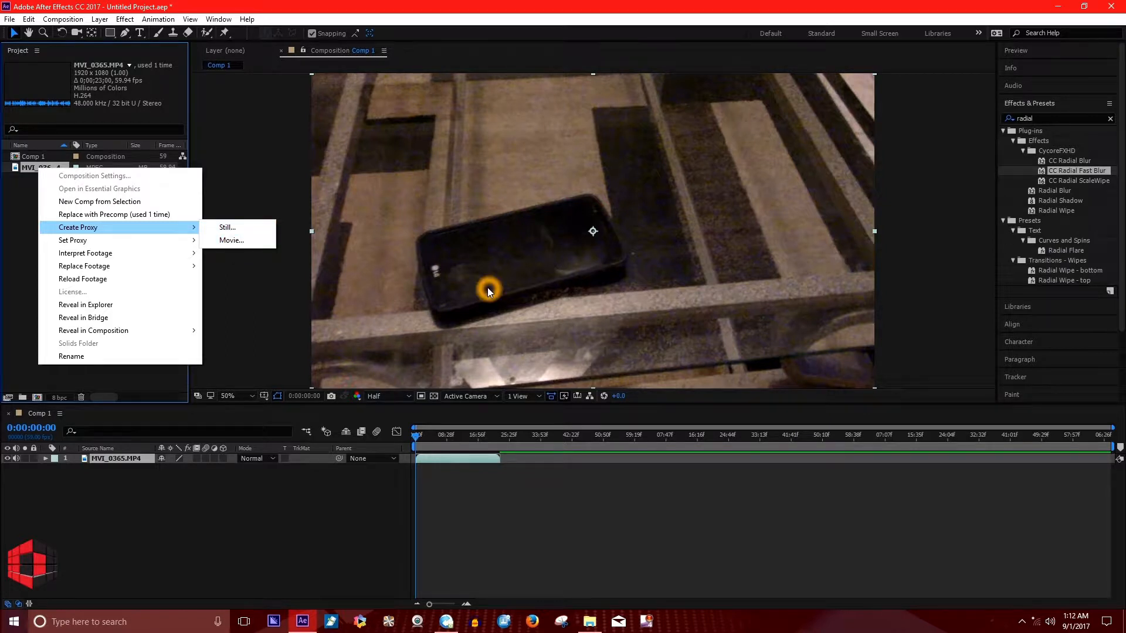
{"action": "left_click", "coordinate": [236, 243]}
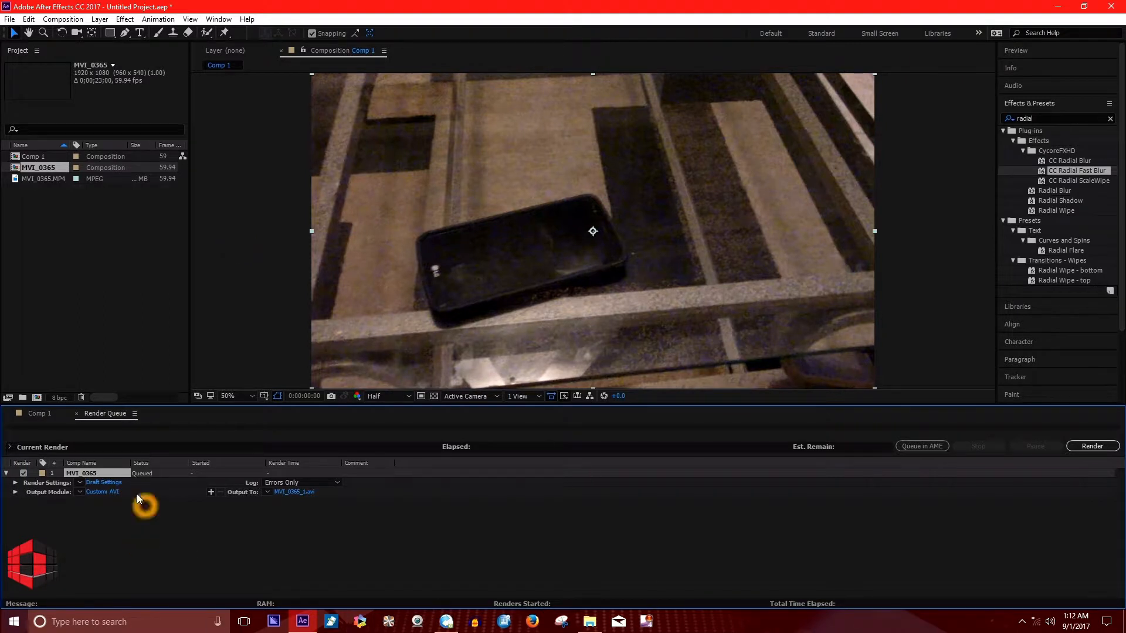
Render the queued MVI_0365 proxy with Draft Settings to MVI_0365_1.avi.
{"action": "left_click", "coordinate": [309, 494]}
{"action": "left_click", "coordinate": [1064, 557]}
{"action": "left_click", "coordinate": [625, 586]}
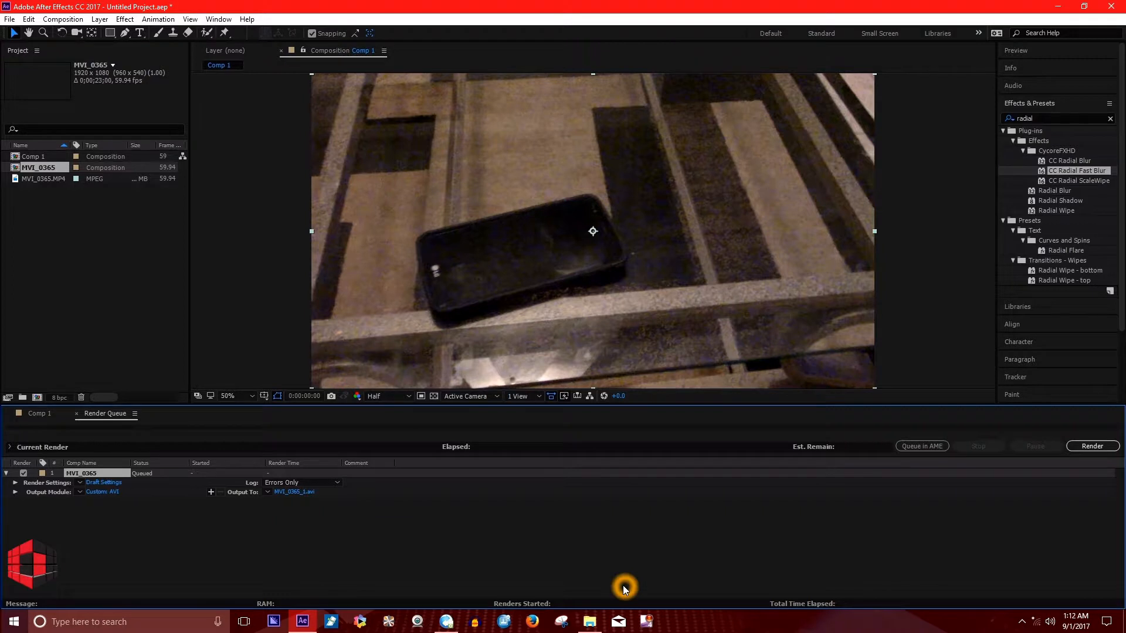
{"action": "left_click", "coordinate": [1089, 446]}
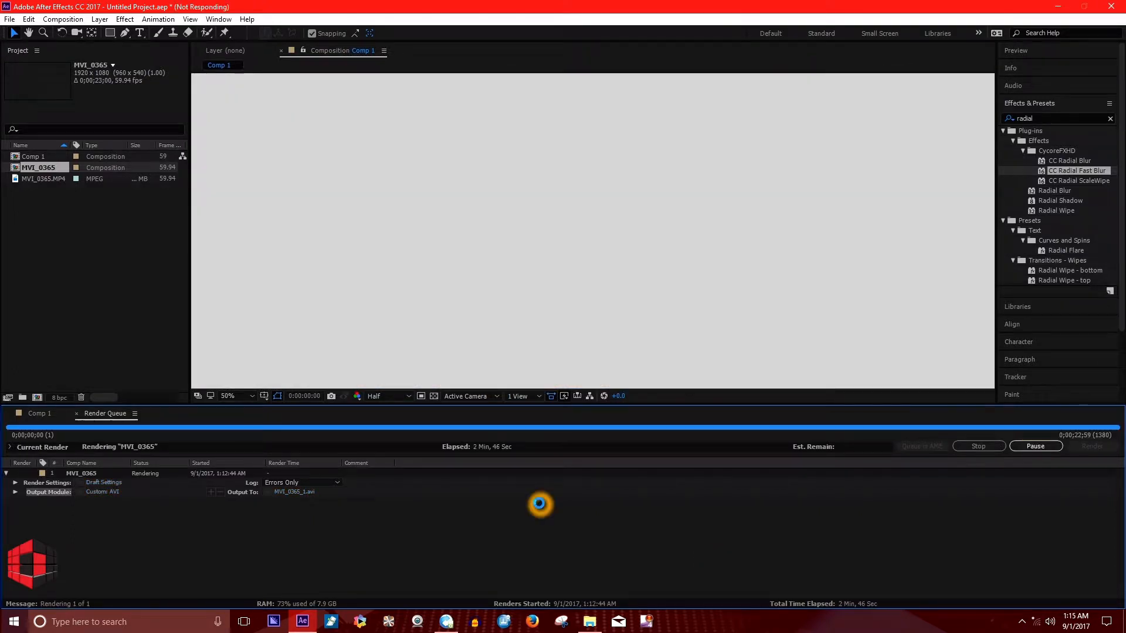
{"action": "key", "text": "Caps_Lock"}
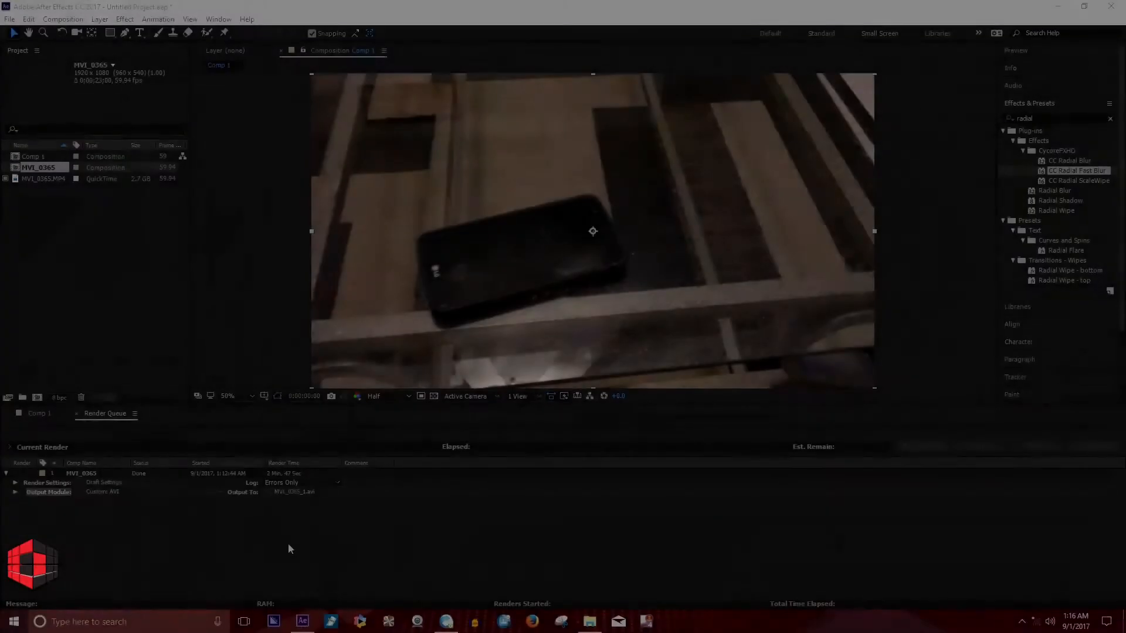
Close the Render Queue and select the MVI_0365.MP4 footage, keeping the Comp 1 playhead at the start.
{"action": "left_click", "coordinate": [767, 518]}
{"action": "left_click", "coordinate": [509, 495]}
{"action": "left_click", "coordinate": [1120, 500]}
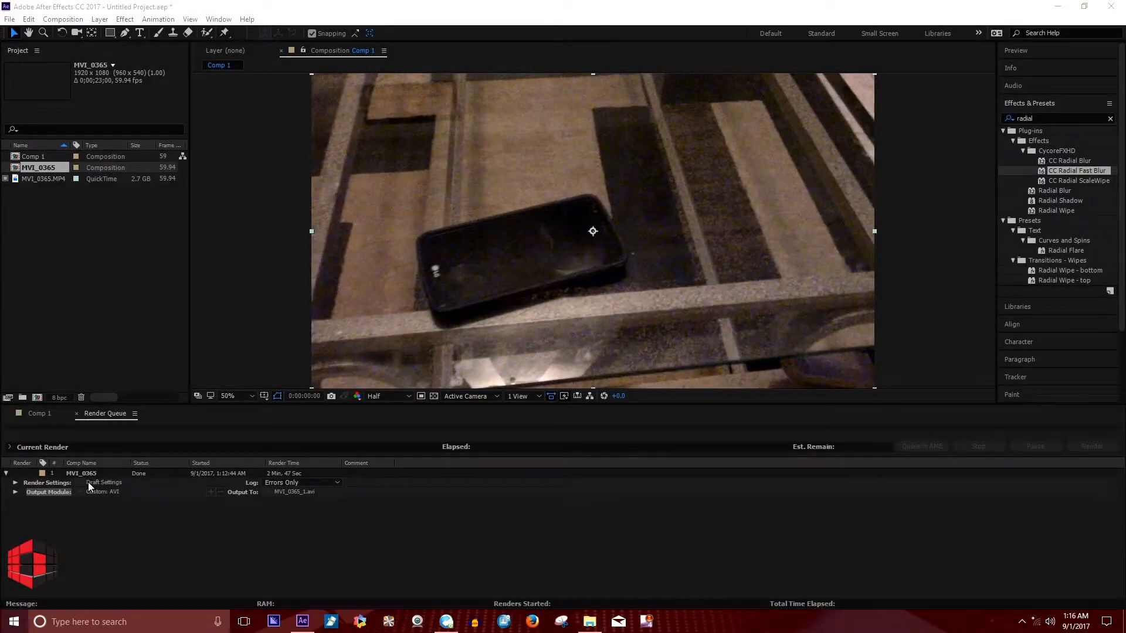
{"action": "left_click", "coordinate": [77, 414]}
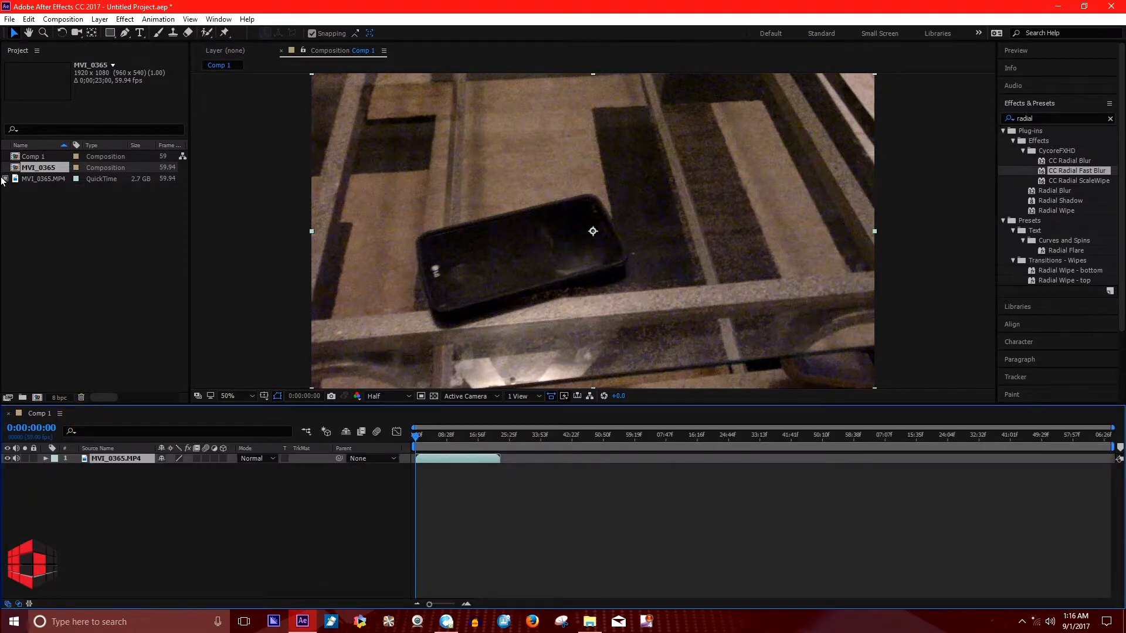
{"action": "mouse_move", "coordinate": [41, 193]}
{"action": "left_mouse_down"}
{"action": "mouse_move", "coordinate": [43, 163]}
{"action": "mouse_move", "coordinate": [44, 184]}
{"action": "left_mouse_up"}
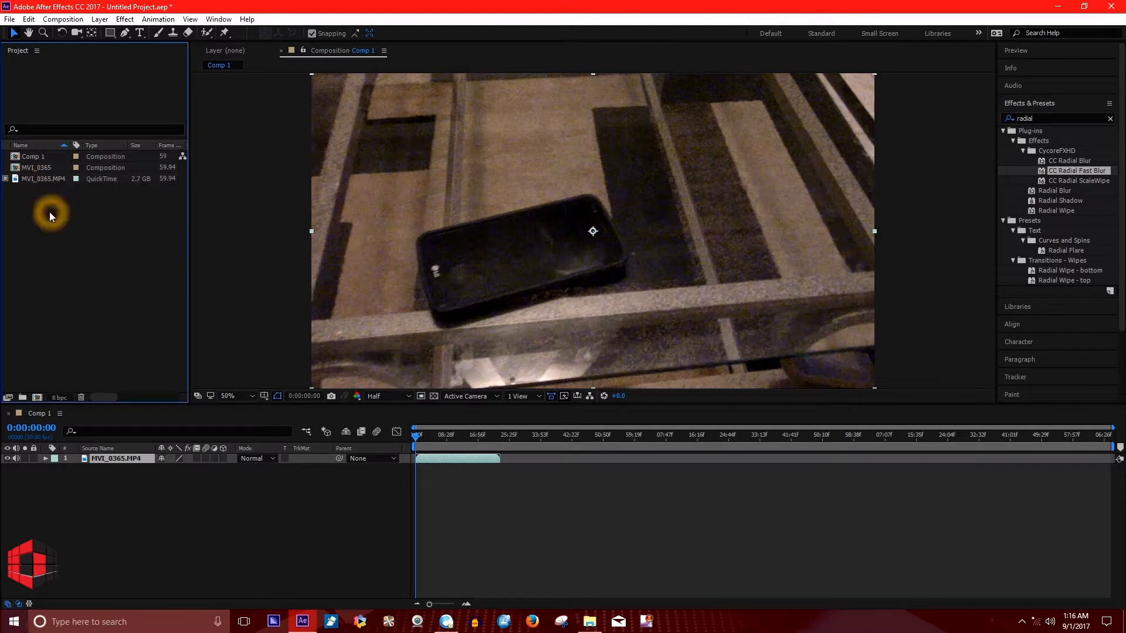
{"action": "left_click", "coordinate": [415, 435]}
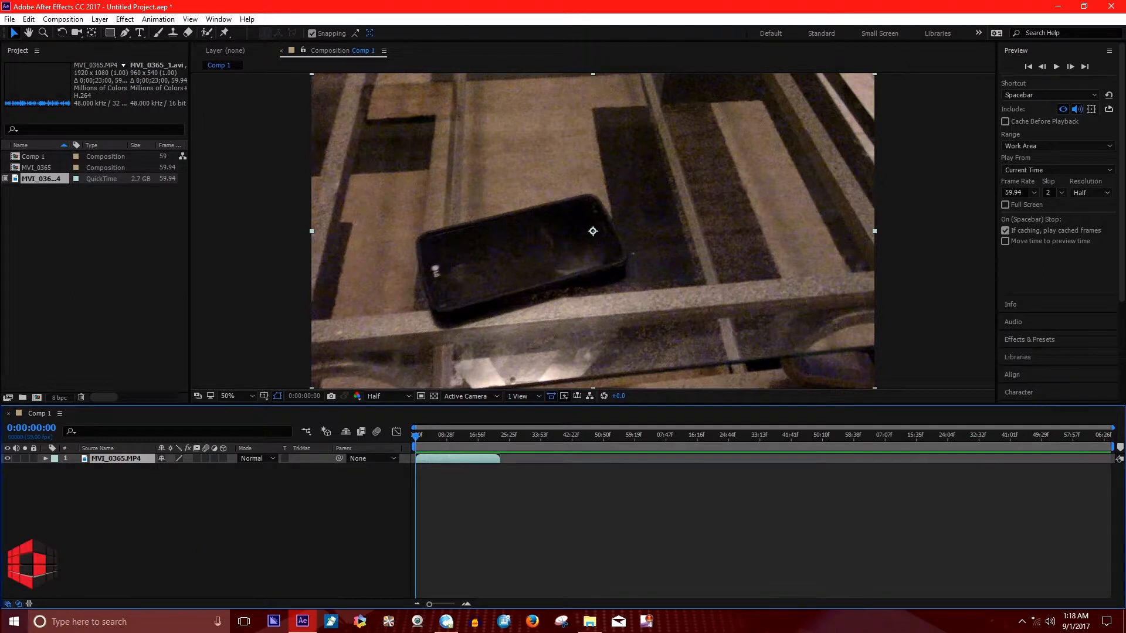
Shorten the work area to the end of the MVI_0365.MP4 clip and trim the composition to it.
{"action": "left_click_drag", "start_coordinate": [1113, 446], "coordinate": [503, 444]}
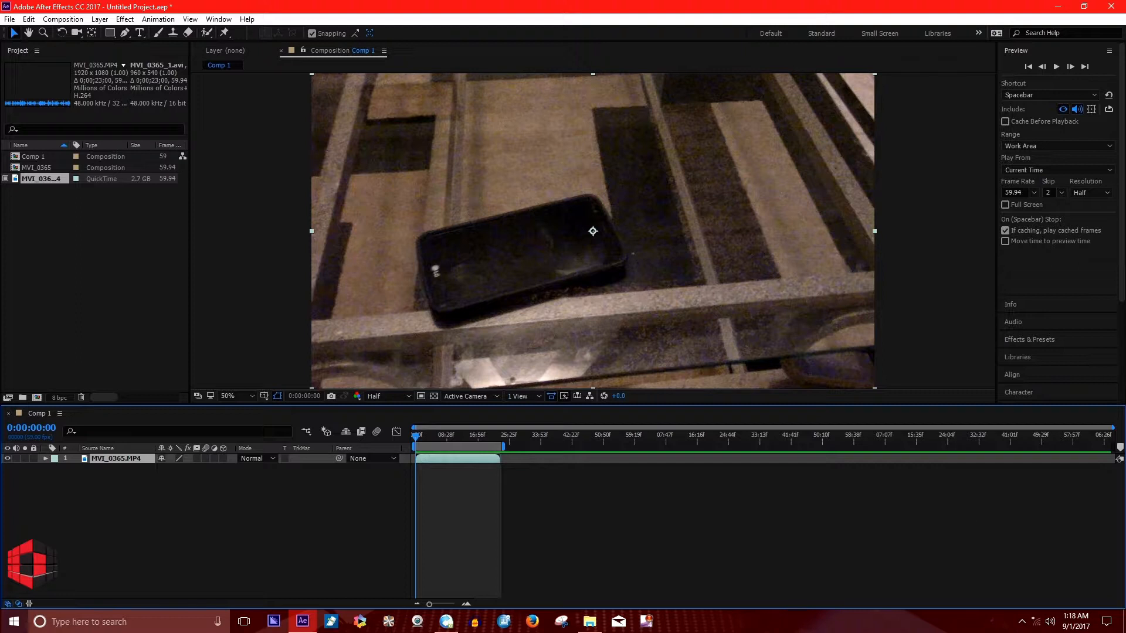
{"action": "left_click", "coordinate": [478, 457]}
{"action": "left_click", "coordinate": [463, 446]}
{"action": "left_click", "coordinate": [453, 447]}
{"action": "right_click", "coordinate": [453, 446]}
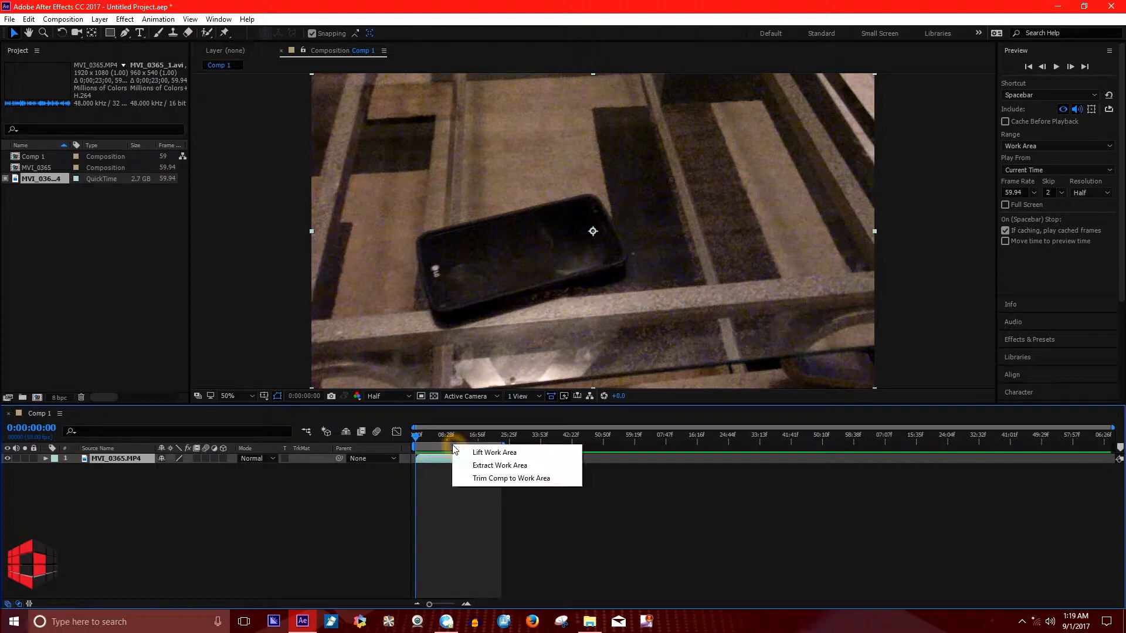
{"action": "left_click", "coordinate": [542, 480]}
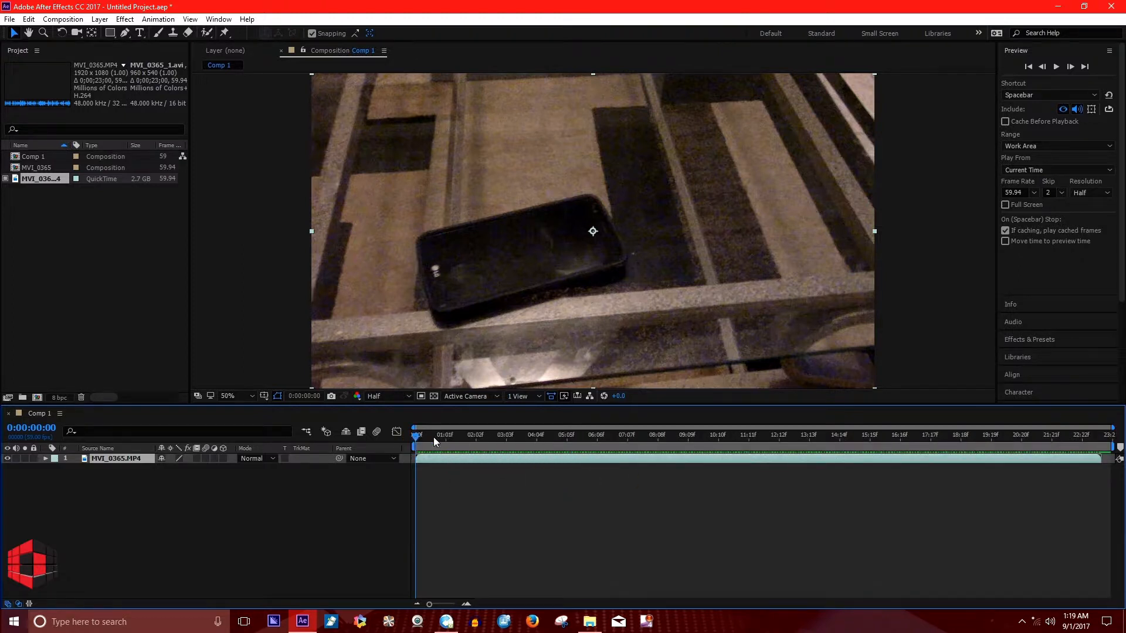
Split the MVI_0365.MP4 layer at 0:00:01:30.
{"action": "left_click", "coordinate": [395, 458]}
{"action": "left_click", "coordinate": [362, 404]}
{"action": "left_click", "coordinate": [442, 473]}
{"action": "left_click_drag", "start_coordinate": [428, 434], "coordinate": [461, 435]}
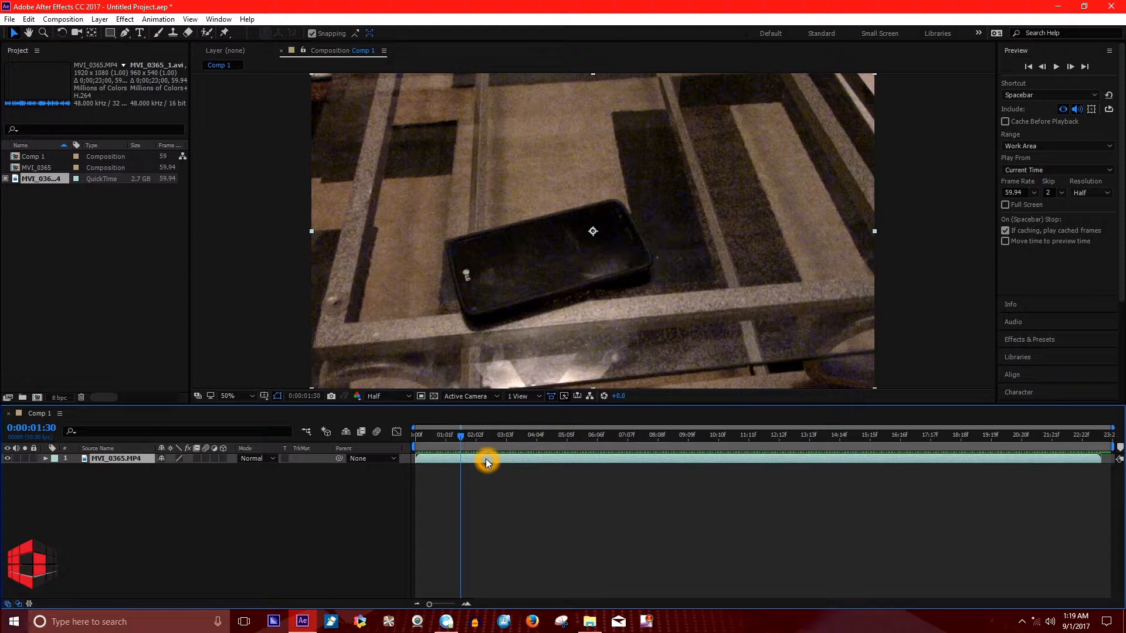
{"action": "key", "text": "ctrl+shift+d"}
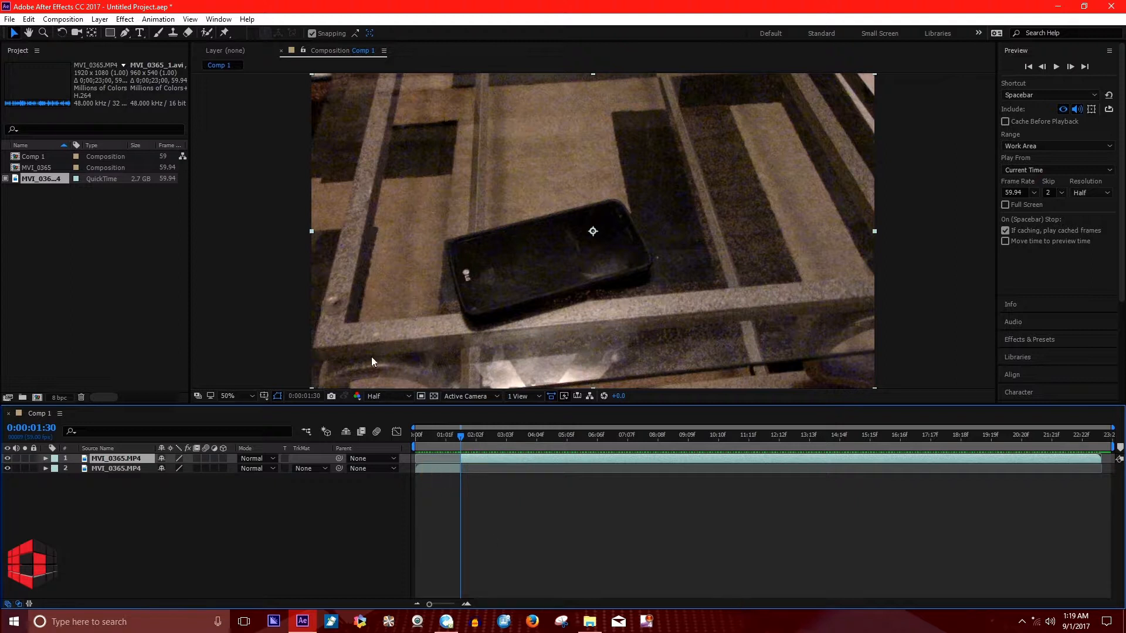
Delete the layer segment before the split and return the playhead to 0:00:00:00.
{"action": "left_click", "coordinate": [435, 470]}
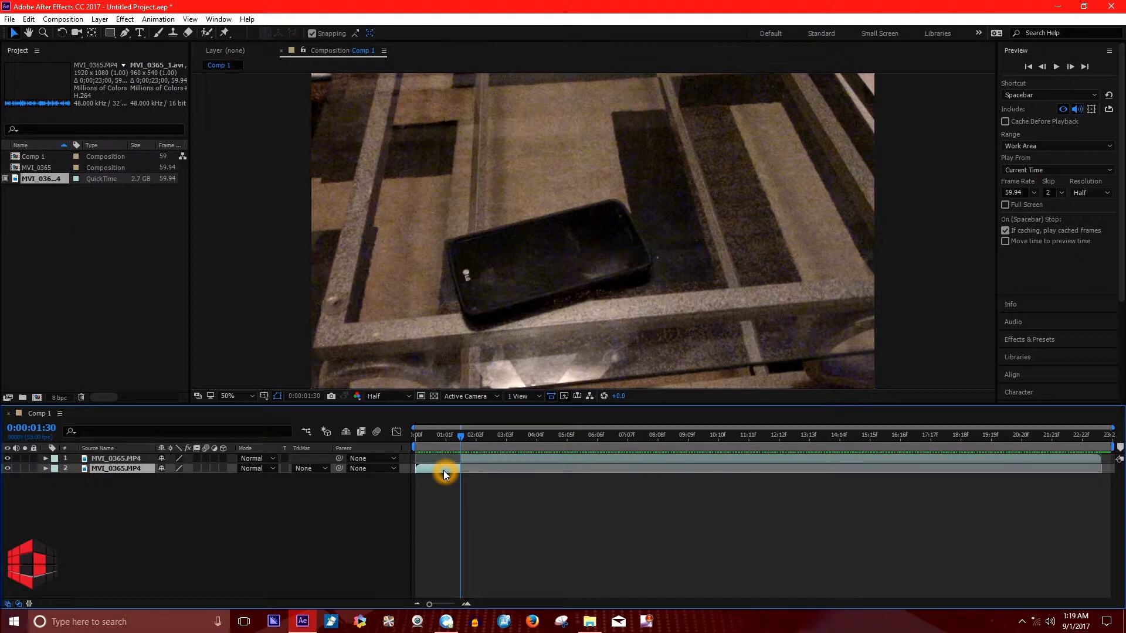
{"action": "key", "text": "Delete"}
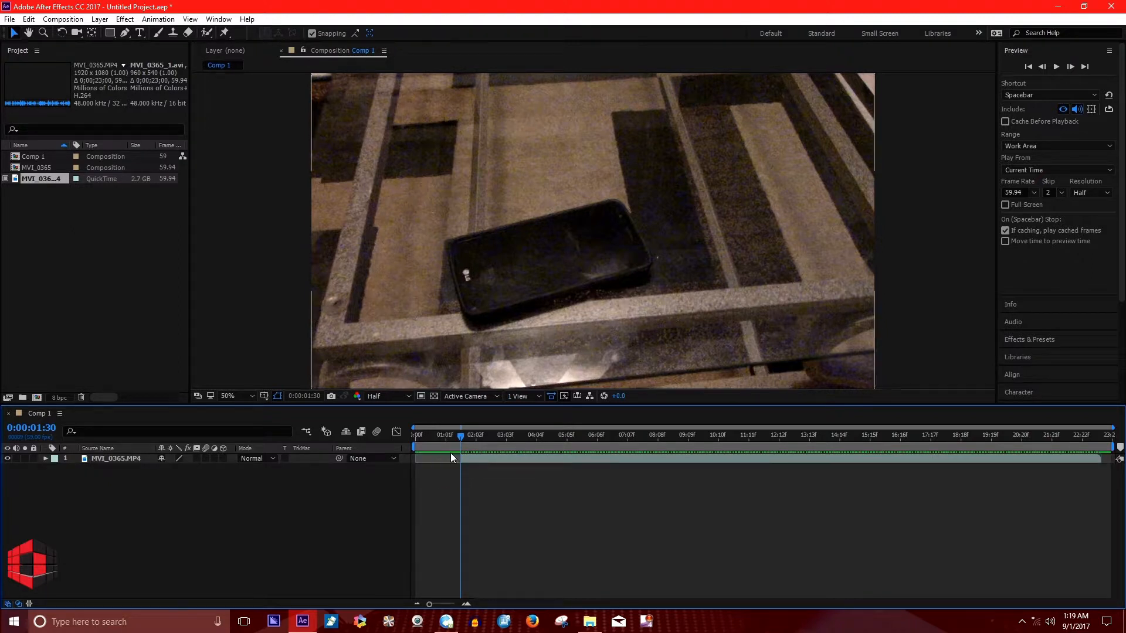
{"action": "left_click_drag", "start_coordinate": [461, 441], "coordinate": [395, 437]}
{"action": "left_click", "coordinate": [384, 432]}
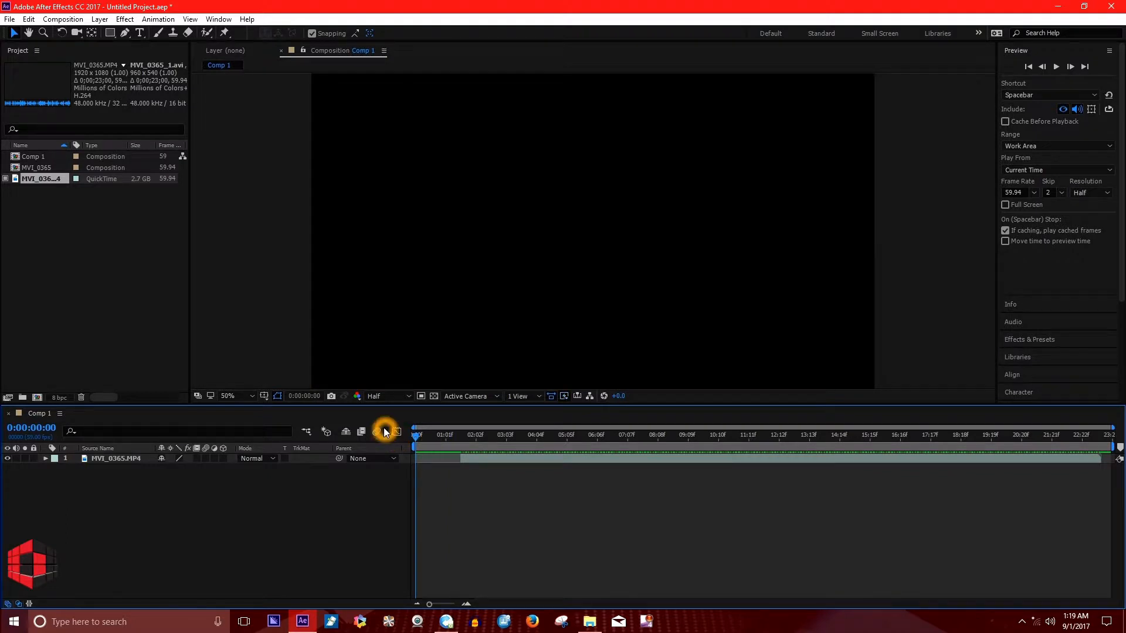
Align the start of the MVI_0365.MP4 layer to 0:00:00:00 and split the layer at 0:00:09:01.
{"action": "left_click", "coordinate": [471, 459]}
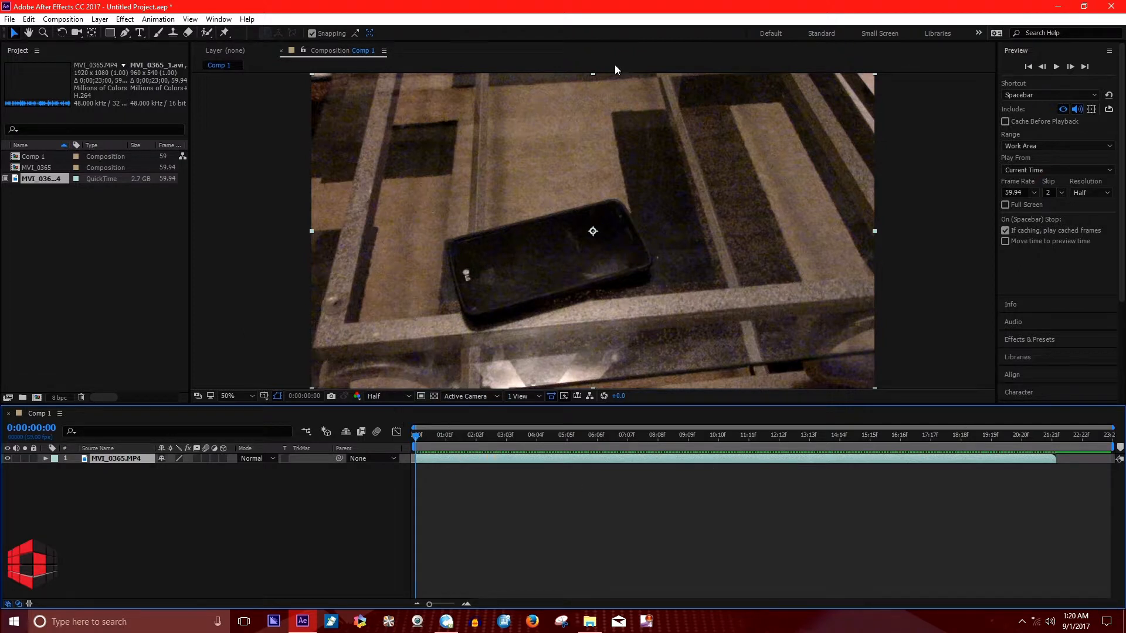
{"action": "left_click", "coordinate": [412, 433]}
{"action": "left_click_drag", "start_coordinate": [416, 438], "coordinate": [683, 476]}
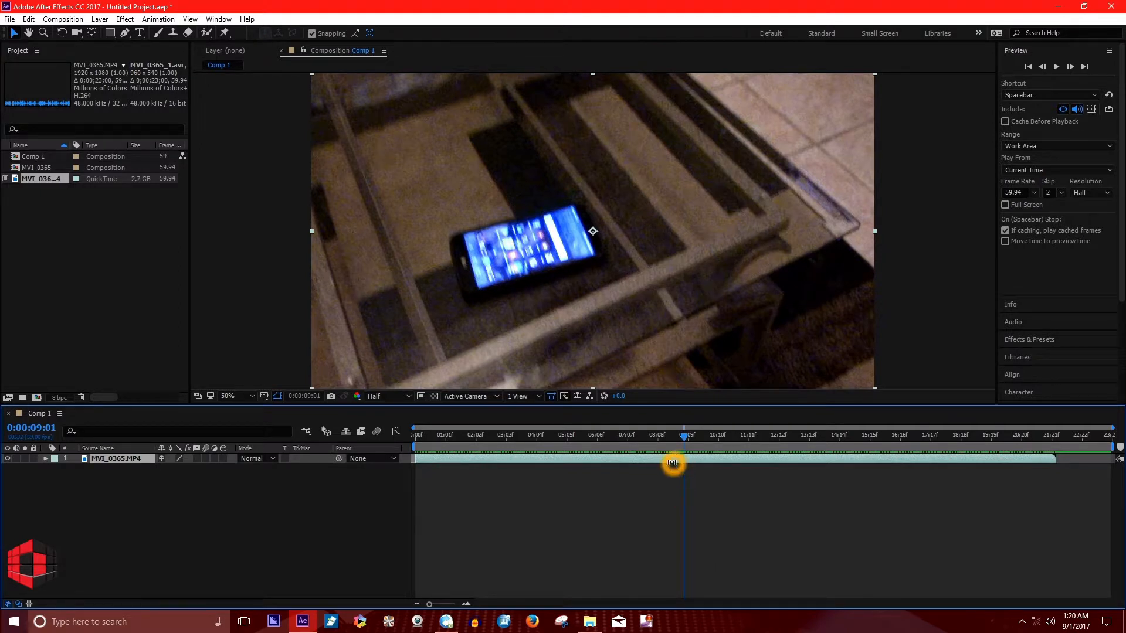
{"action": "key", "text": "ctrl+shift+d"}
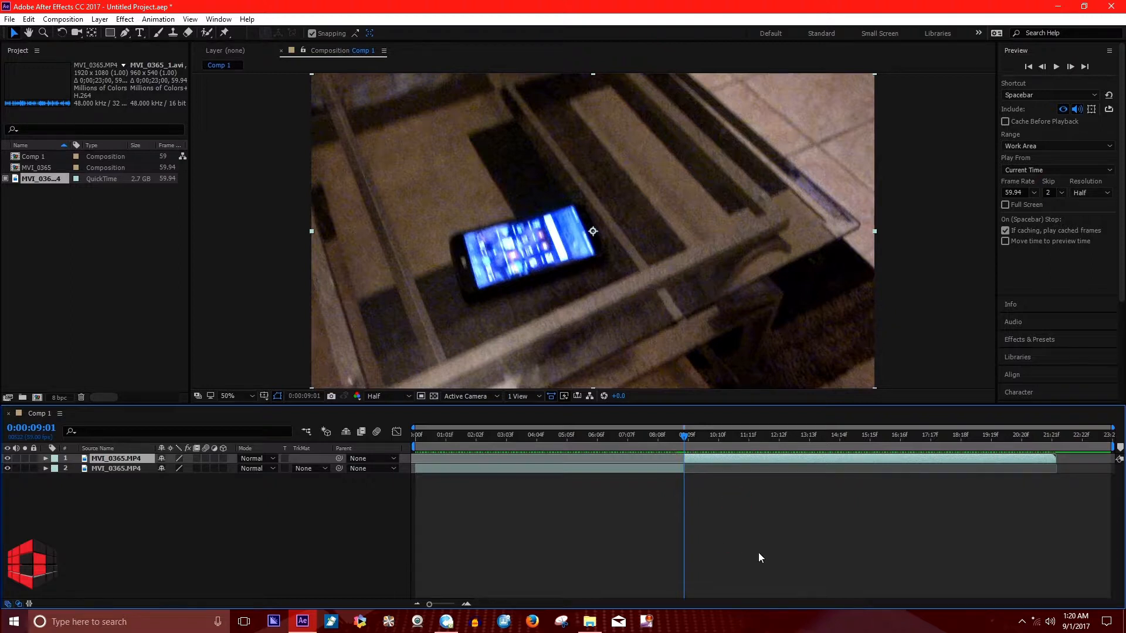
Split the earlier MVI_0365.MP4 segment at 0:00:01:47 and delete the part between that cut and 0:00:09:01.
{"action": "left_click_drag", "start_coordinate": [685, 438], "coordinate": [609, 437]}
{"action": "left_click", "coordinate": [588, 438]}
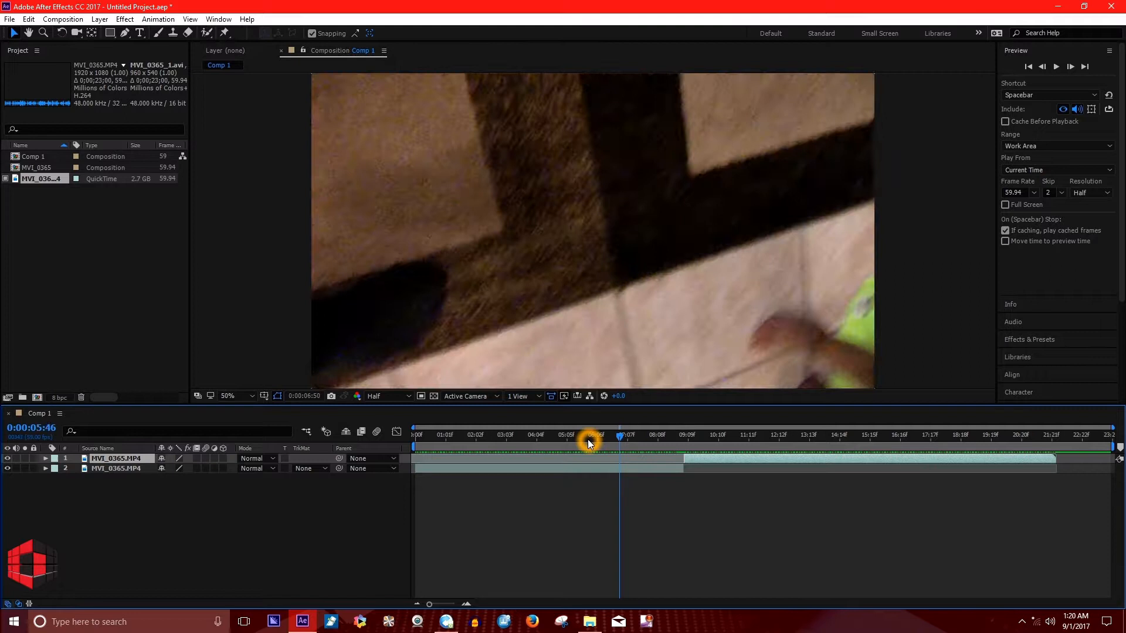
{"action": "left_click", "coordinate": [527, 436]}
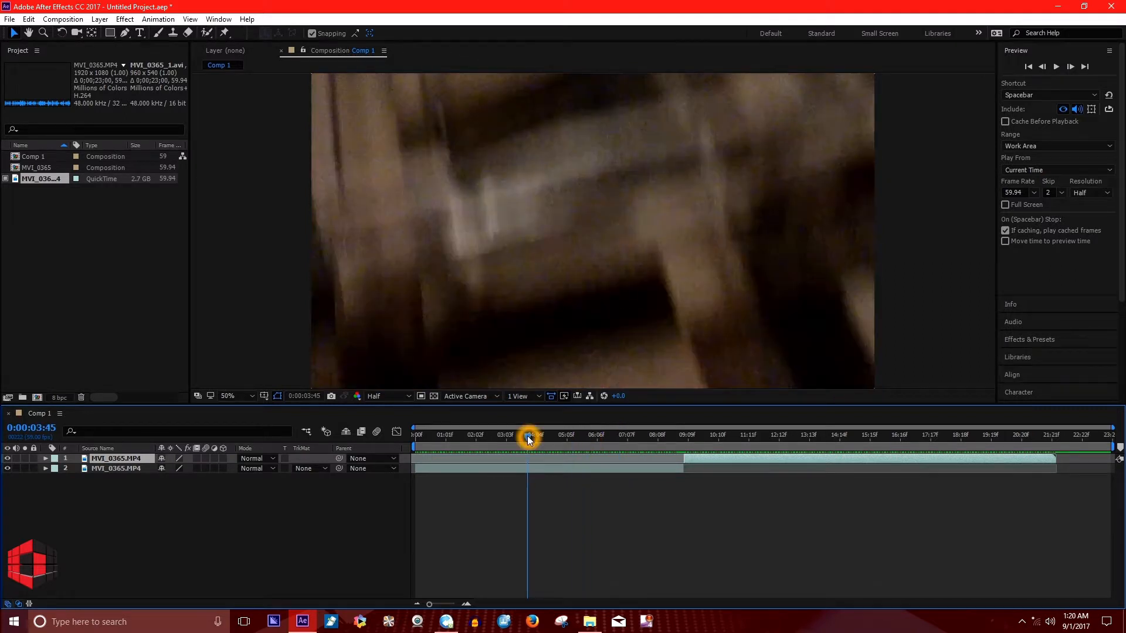
{"action": "left_click_drag", "start_coordinate": [521, 436], "coordinate": [470, 441]}
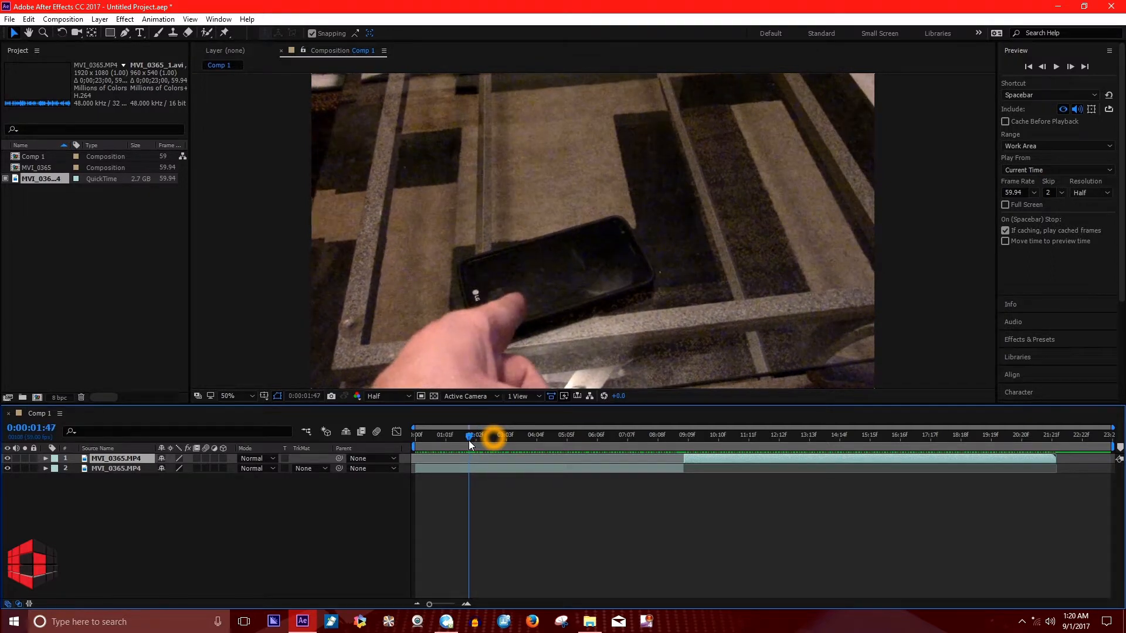
{"action": "left_click", "coordinate": [479, 469]}
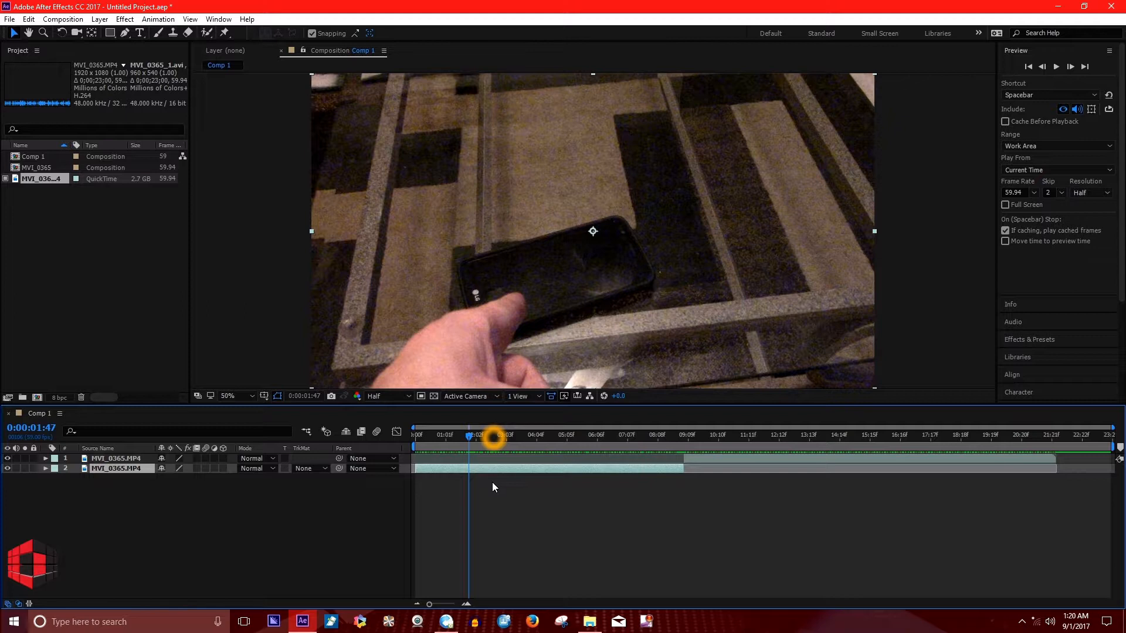
{"action": "key", "text": "ctrl+shift+d"}
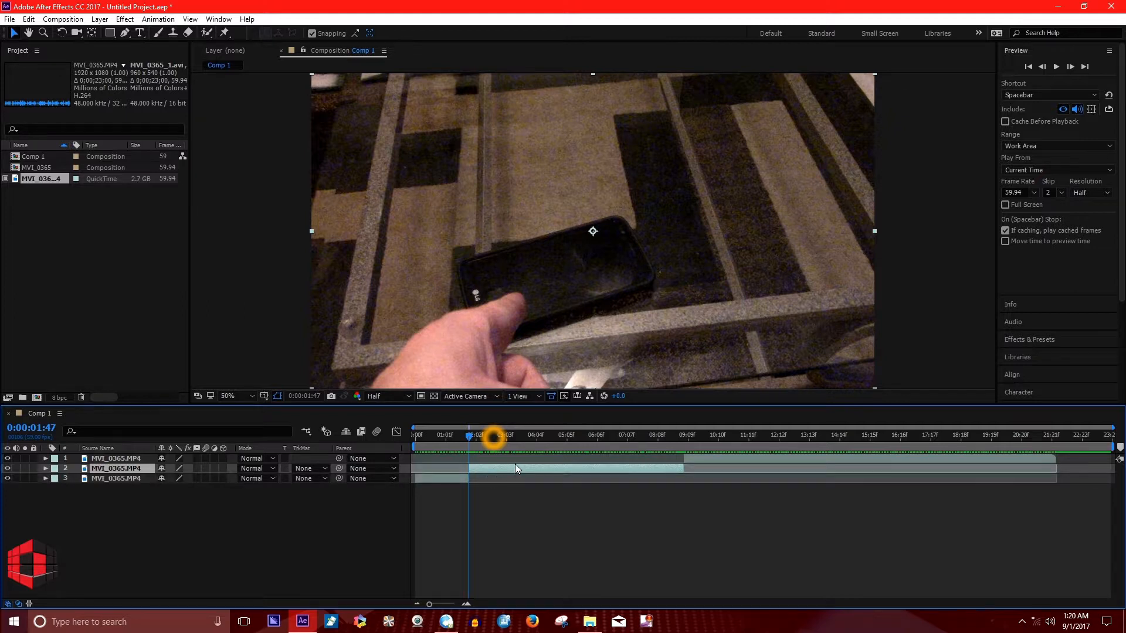
{"action": "key", "text": "Delete"}
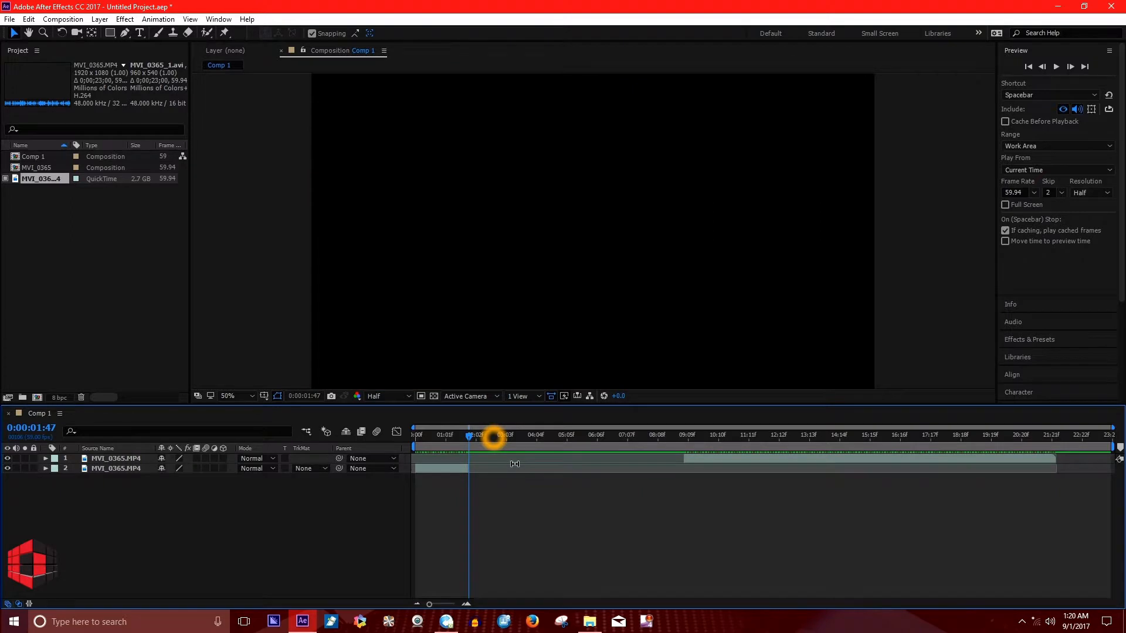
Close the gap by aligning the start of the later MVI_0365.MP4 segment to 0:00:01:45.
{"action": "left_click", "coordinate": [466, 434]}
{"action": "left_click", "coordinate": [469, 434]}
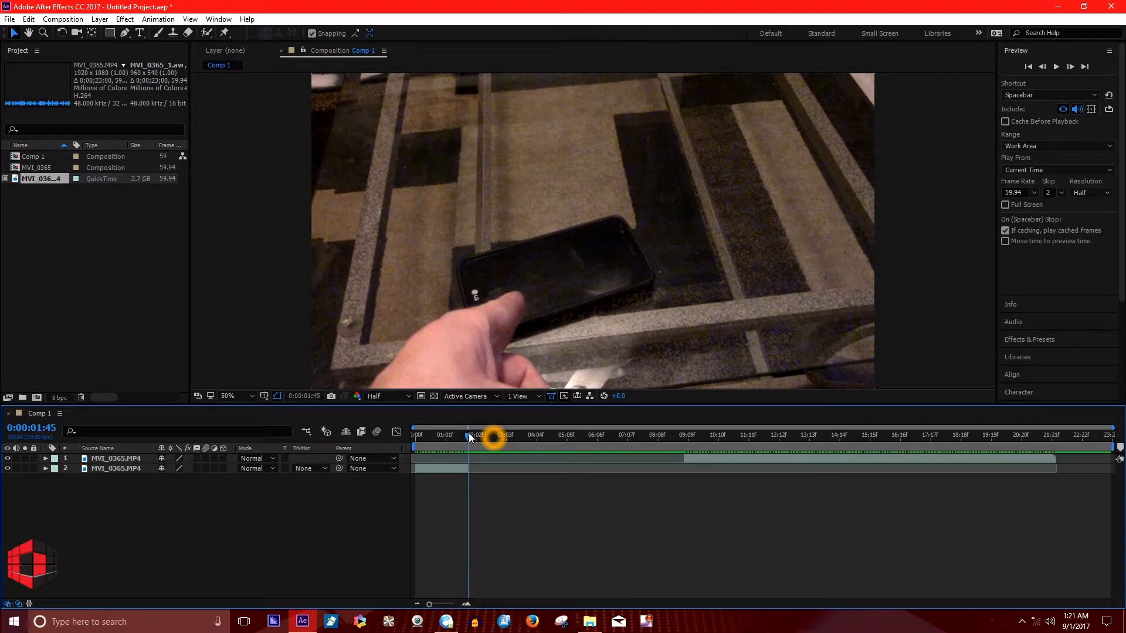
{"action": "left_click_drag", "start_coordinate": [469, 432], "coordinate": [469, 441]}
{"action": "left_click", "coordinate": [692, 460]}
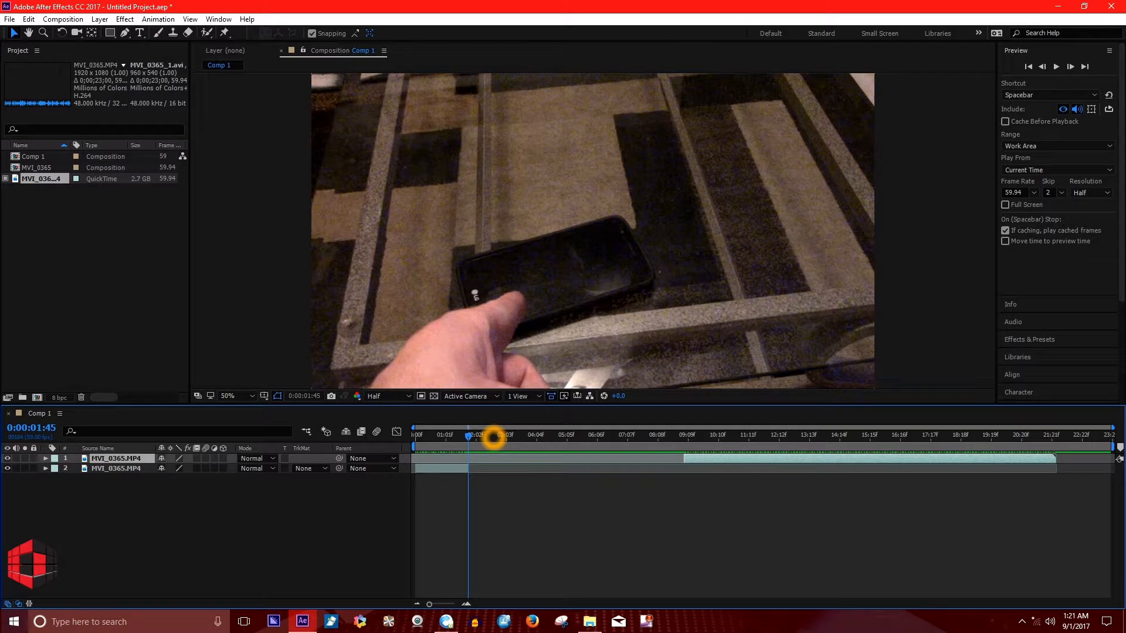
{"action": "key", "text": "bracketright"}
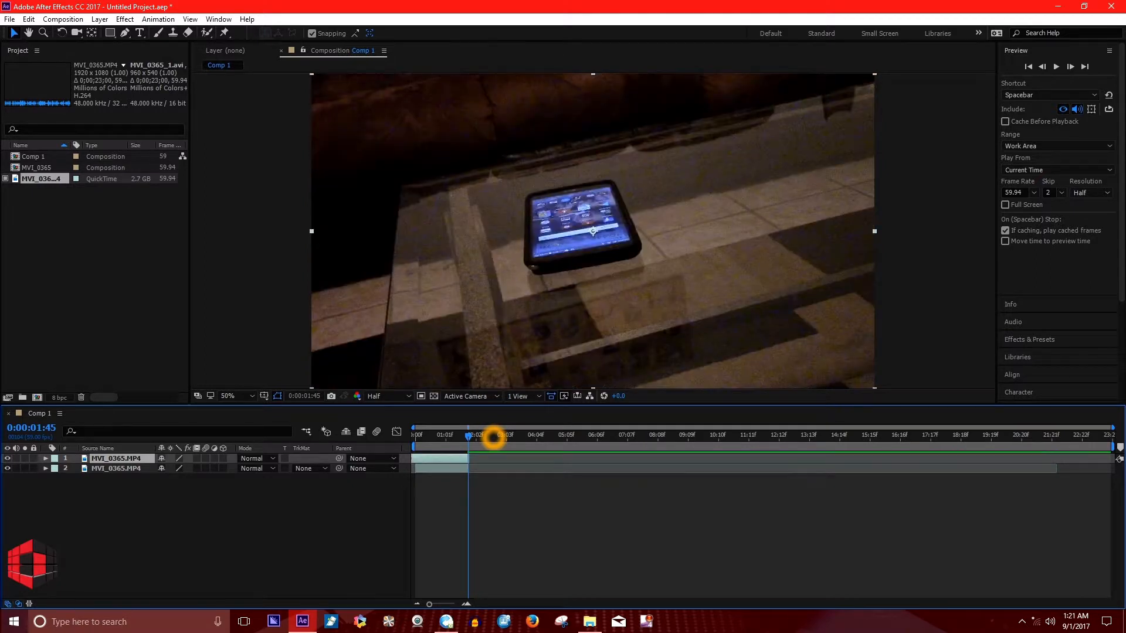
{"action": "key", "text": "bracketleft"}
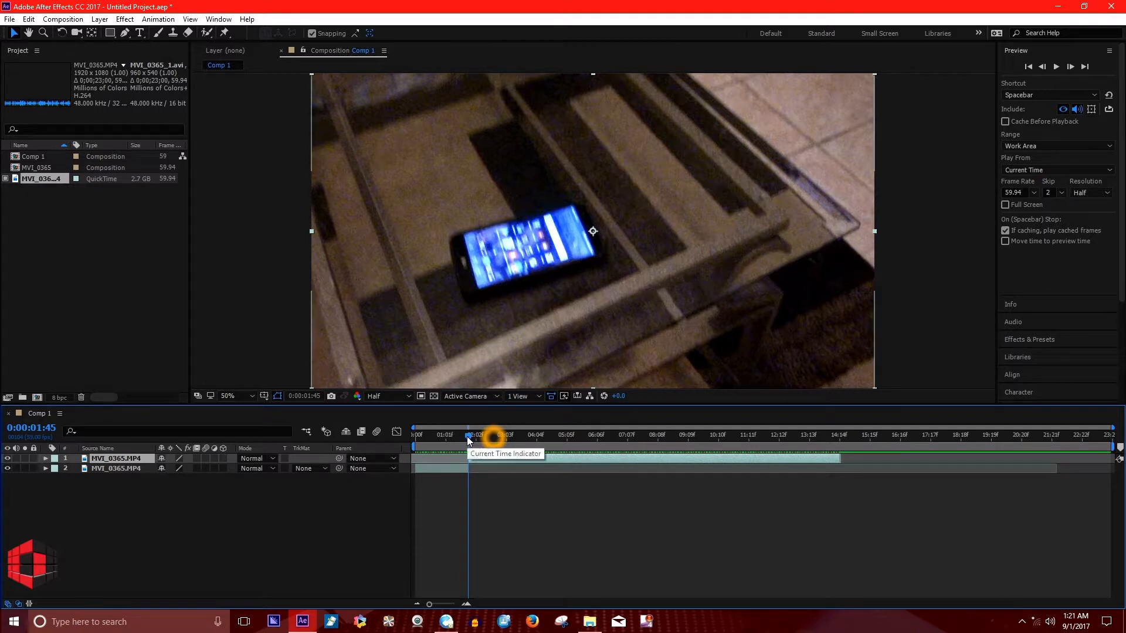
Shorten the work area to the end of the later segment and trim the composition to it.
{"action": "key", "text": "space"}
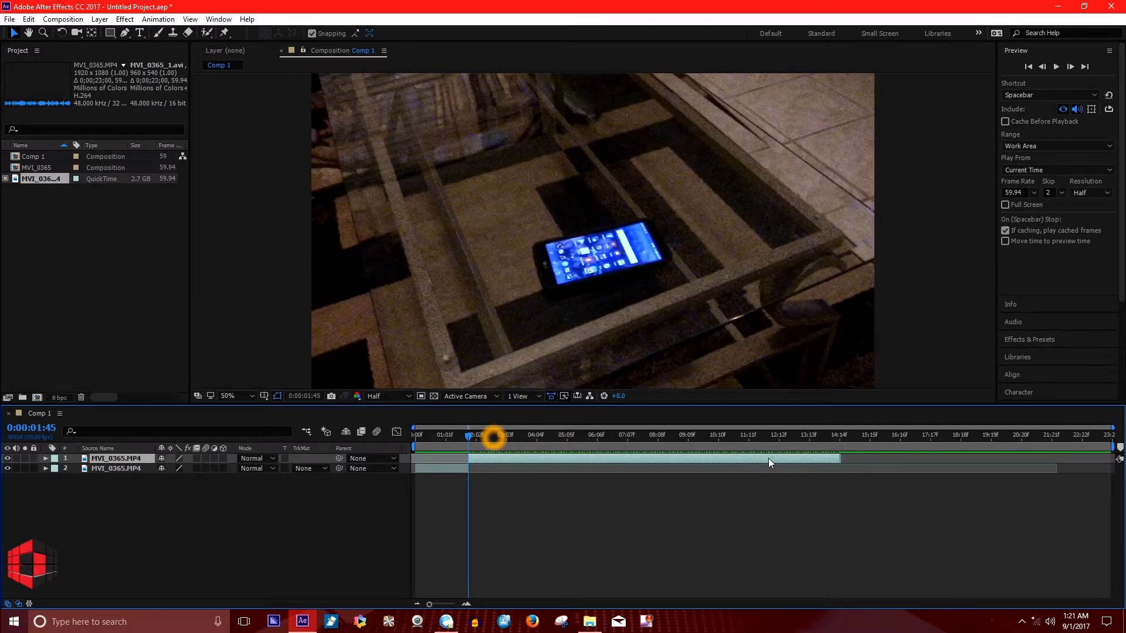
{"action": "key", "text": "space"}
{"action": "left_click_drag", "start_coordinate": [773, 435], "coordinate": [832, 446]}
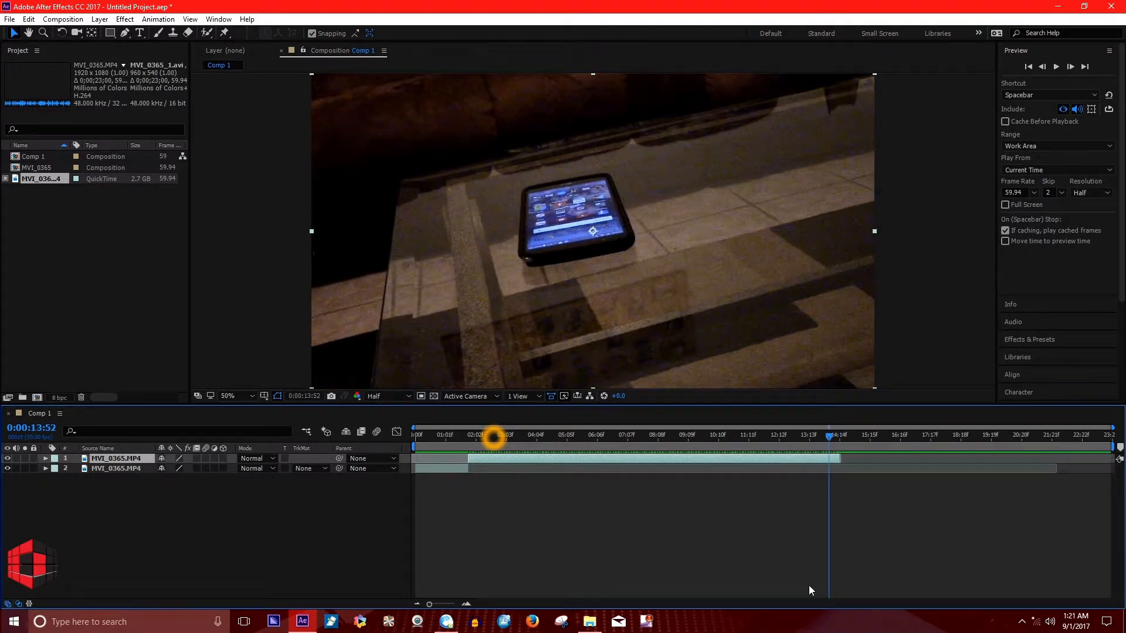
{"action": "left_click_drag", "start_coordinate": [1114, 447], "coordinate": [843, 448]}
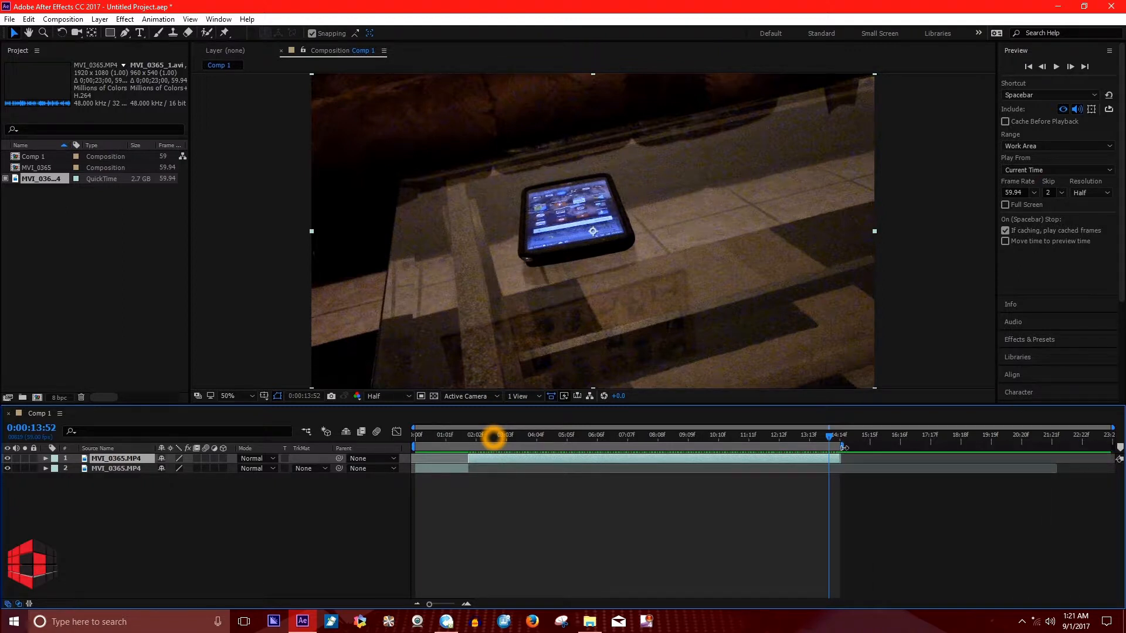
{"action": "right_click", "coordinate": [777, 448]}
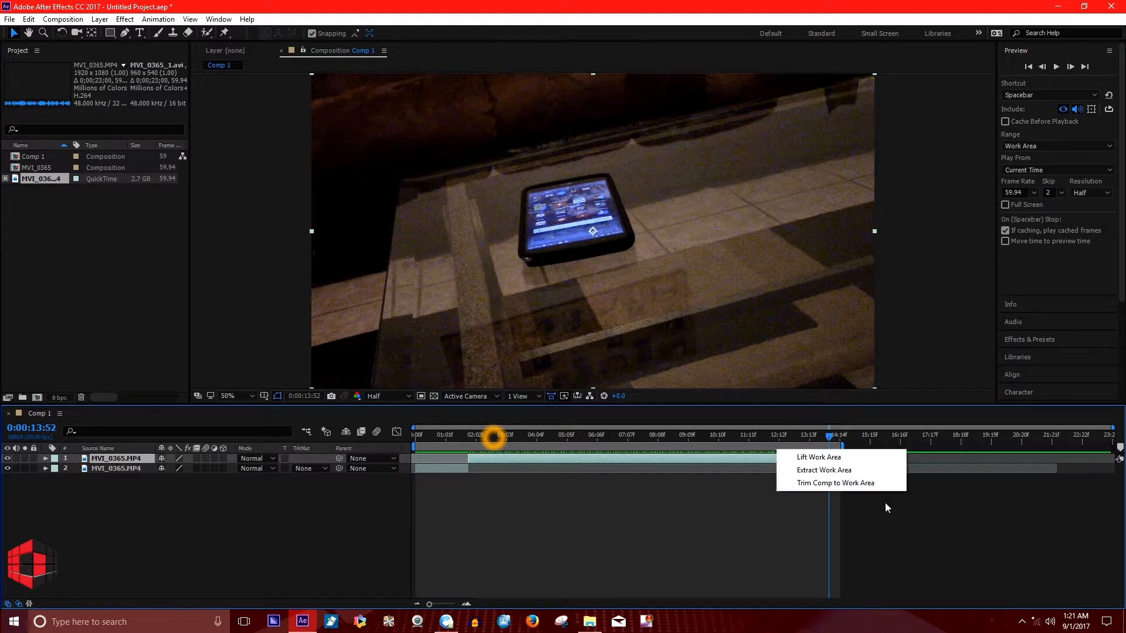
{"action": "left_click", "coordinate": [868, 487]}
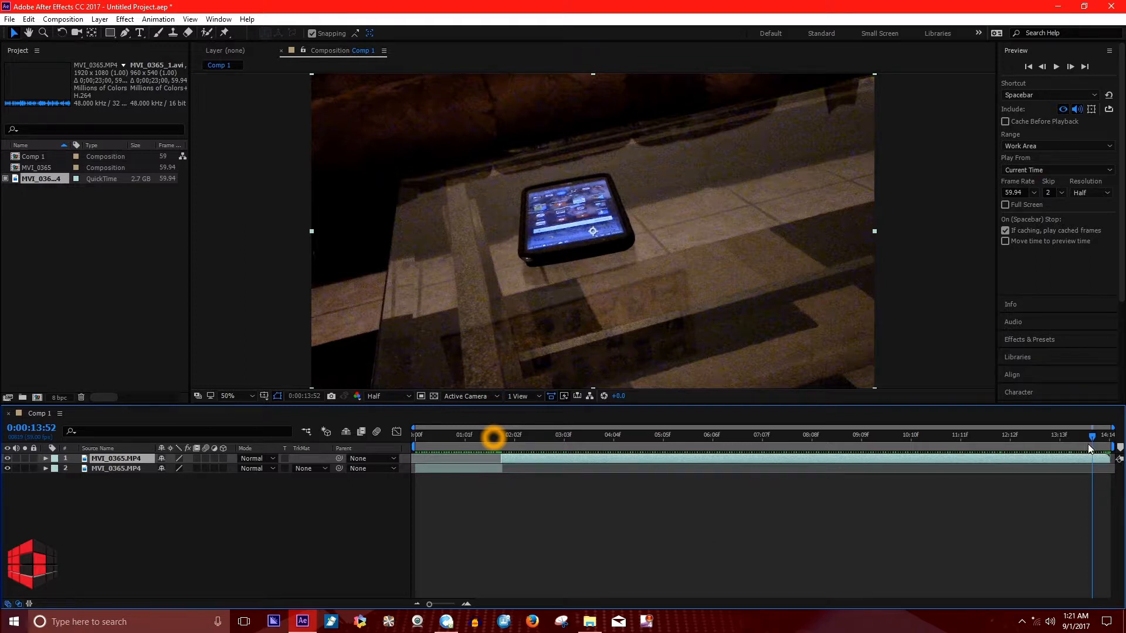
Pre-compose both MVI_0365.MP4 layers into a new composition named "video 1", moving all attributes into it.
{"action": "left_click_drag", "start_coordinate": [1092, 438], "coordinate": [417, 438]}
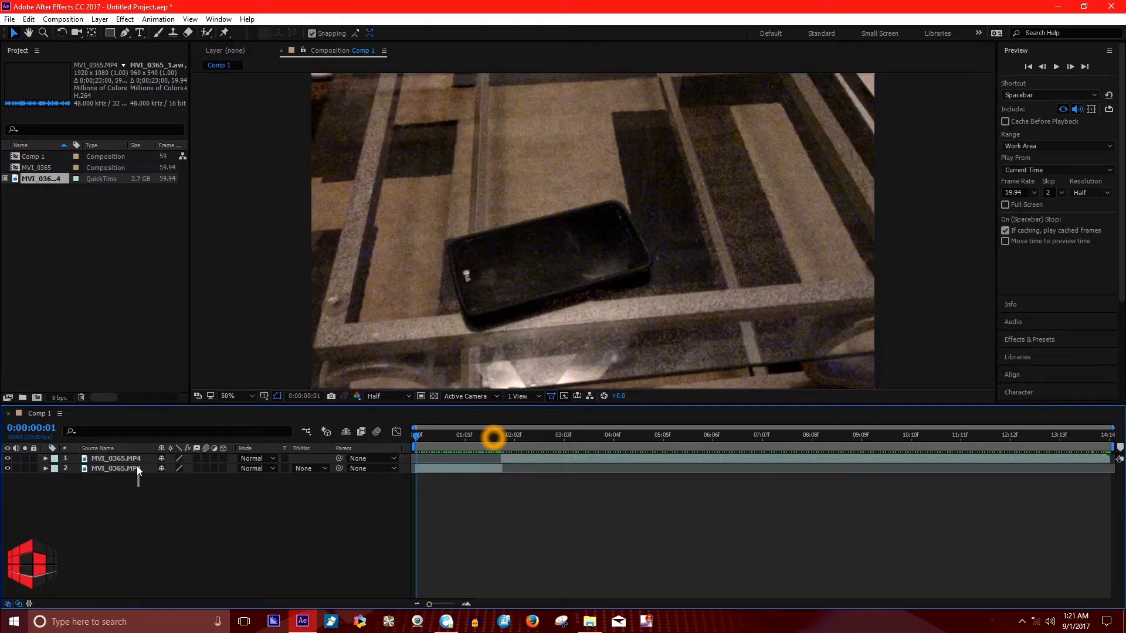
{"action": "left_click", "coordinate": [160, 519]}
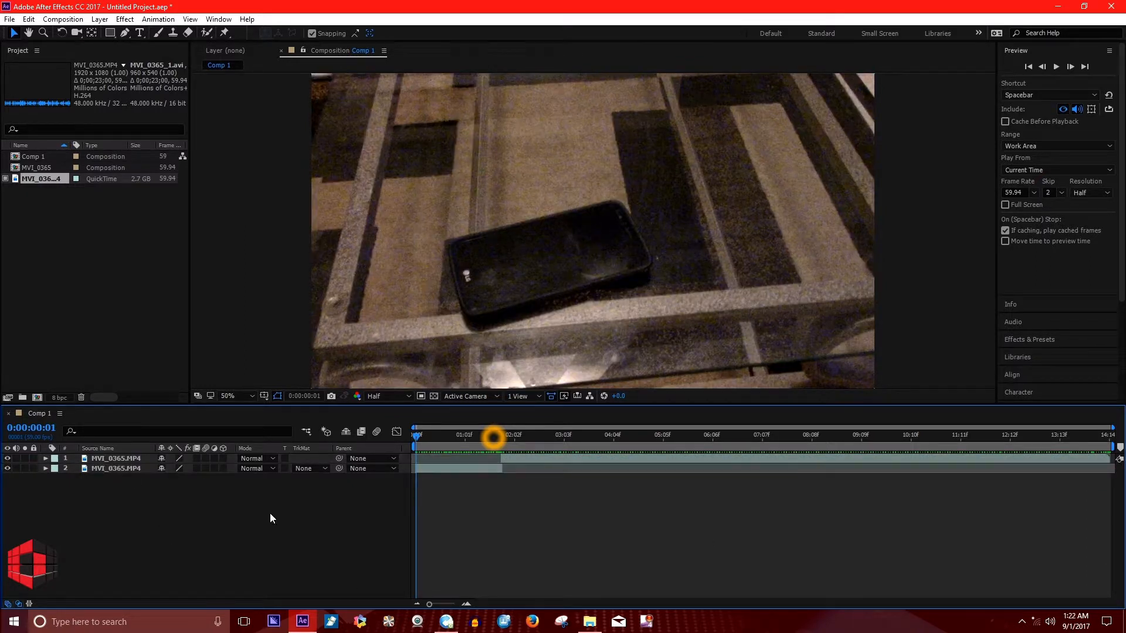
{"action": "left_click", "coordinate": [118, 469]}
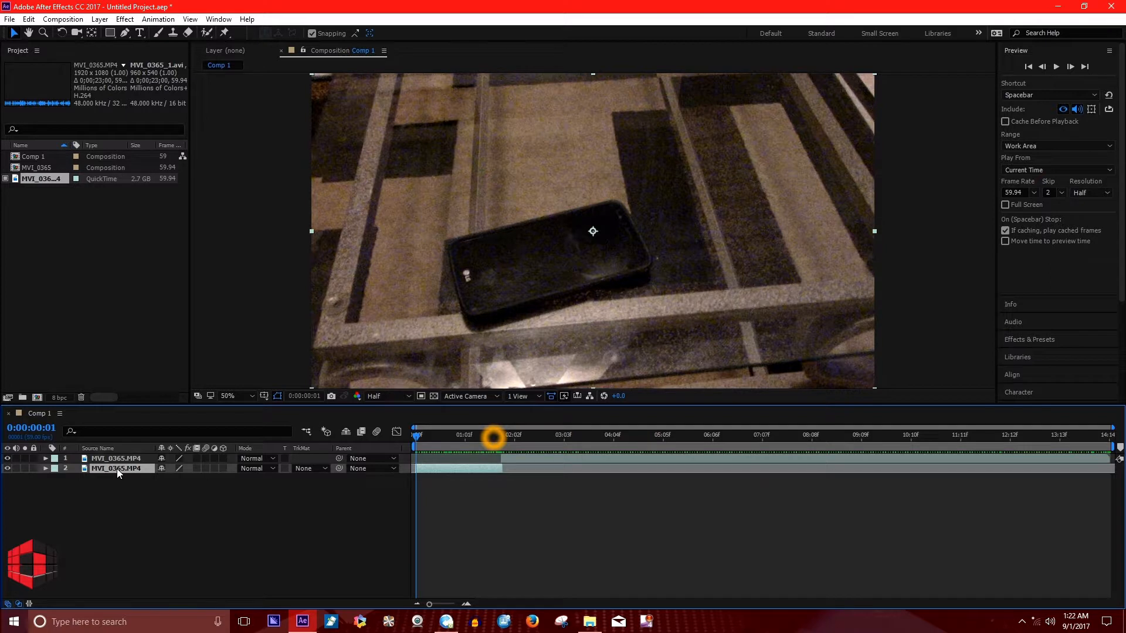
{"action": "left_click", "coordinate": [121, 459], "text": "shift"}
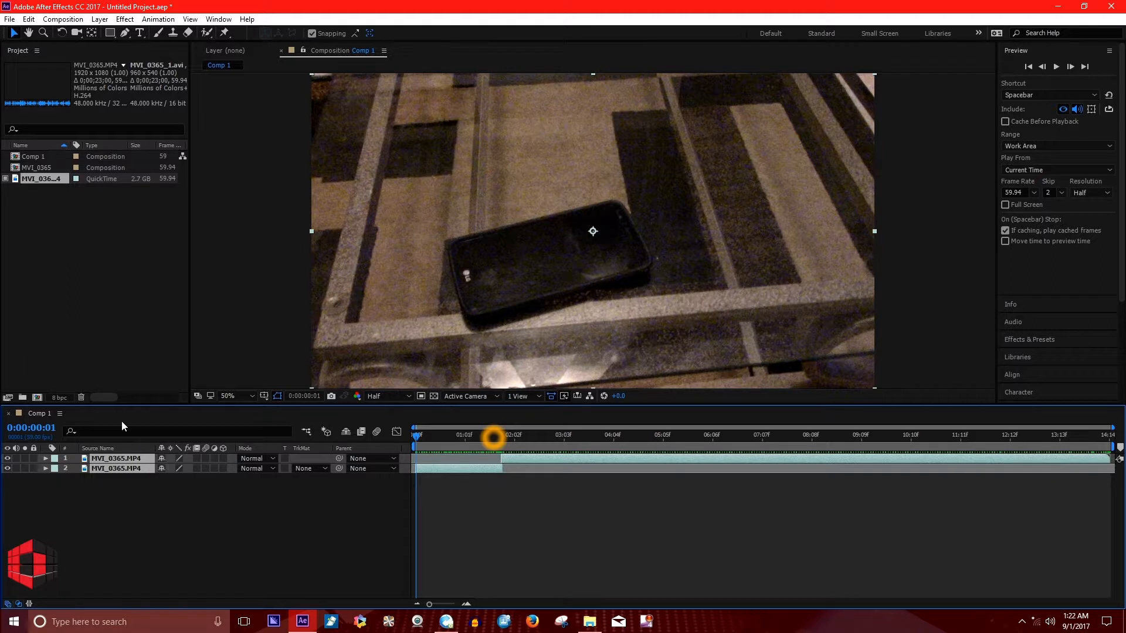
{"action": "right_click", "coordinate": [133, 466]}
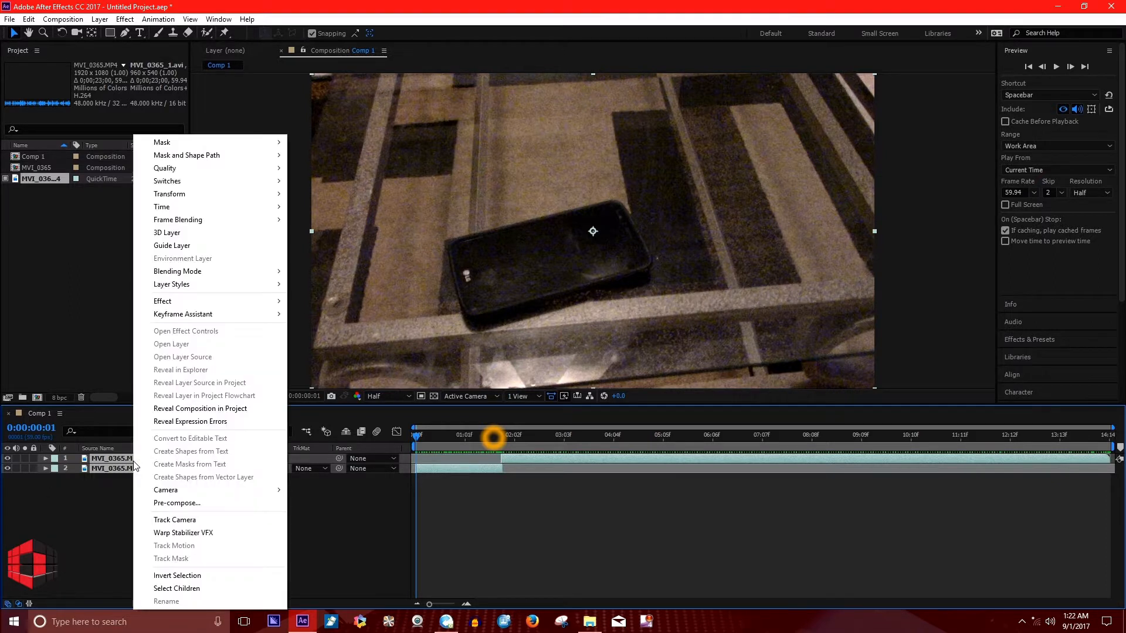
{"action": "left_click", "coordinate": [194, 508]}
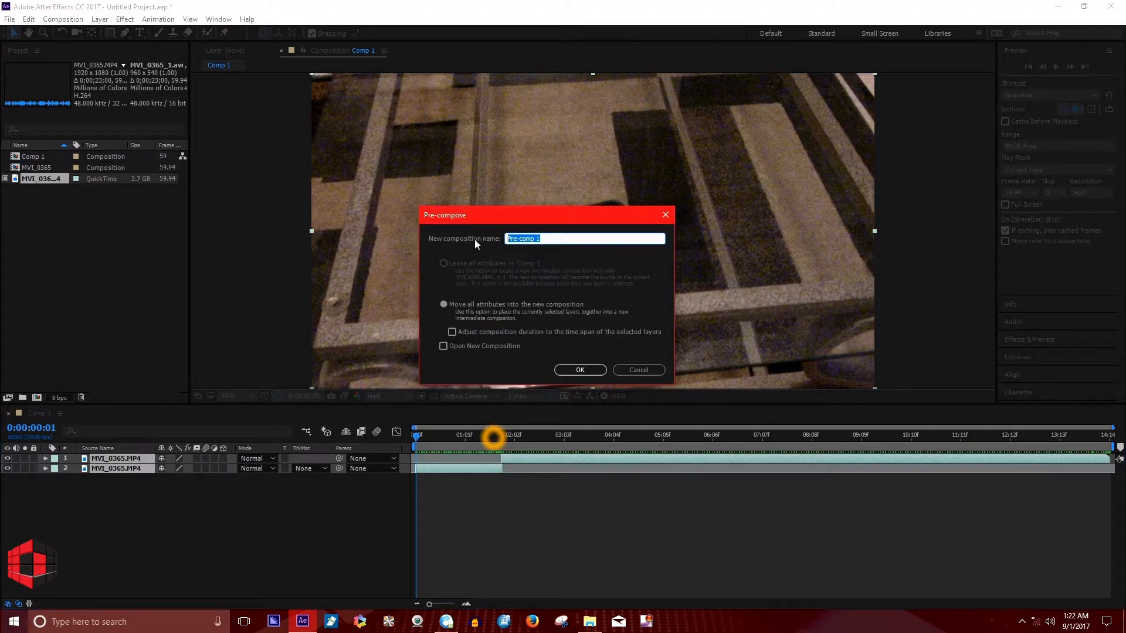
{"action": "type", "text": "video 1"}
{"action": "key", "text": "Return"}
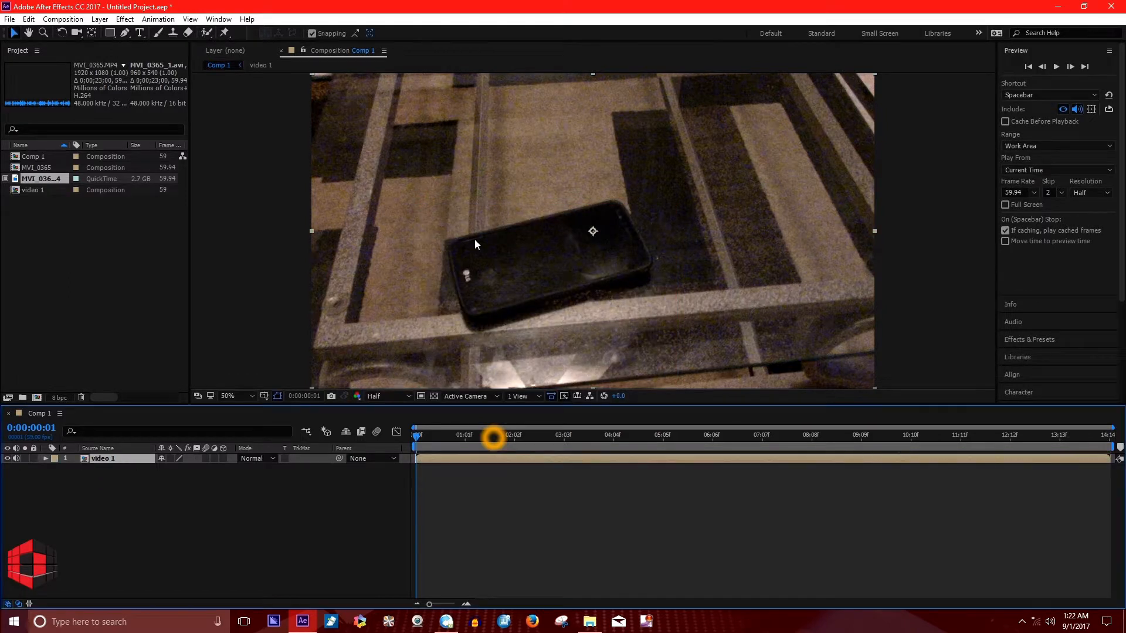
Return the playhead to 0:00:00:00 and add a new adjustment layer above the video 1 layer.
{"action": "left_click", "coordinate": [420, 444]}
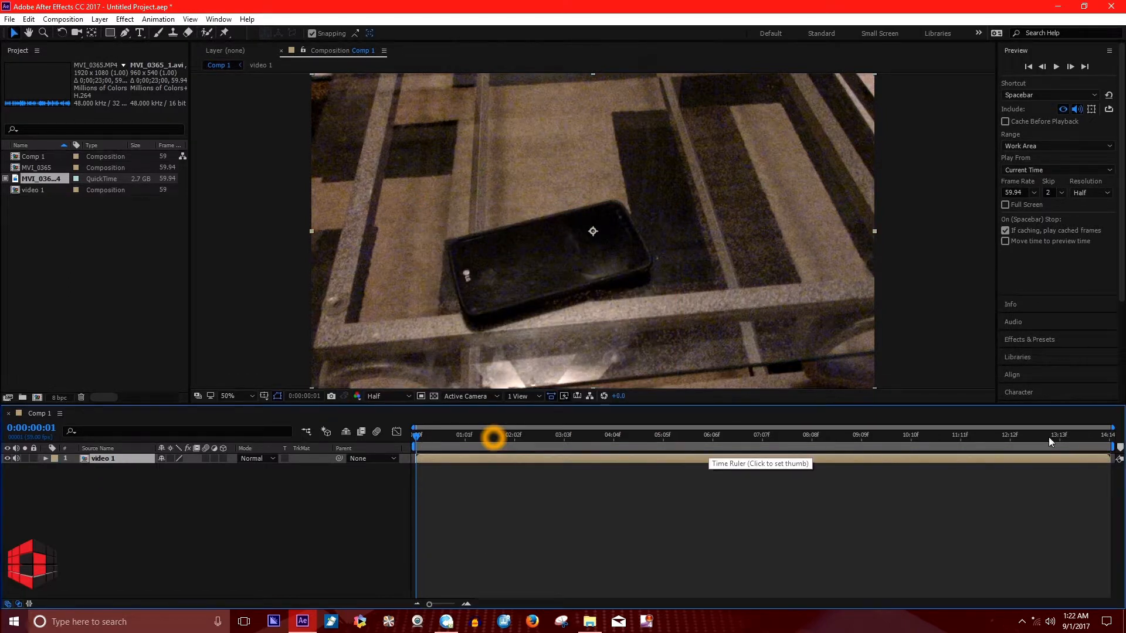
{"action": "right_click", "coordinate": [224, 546]}
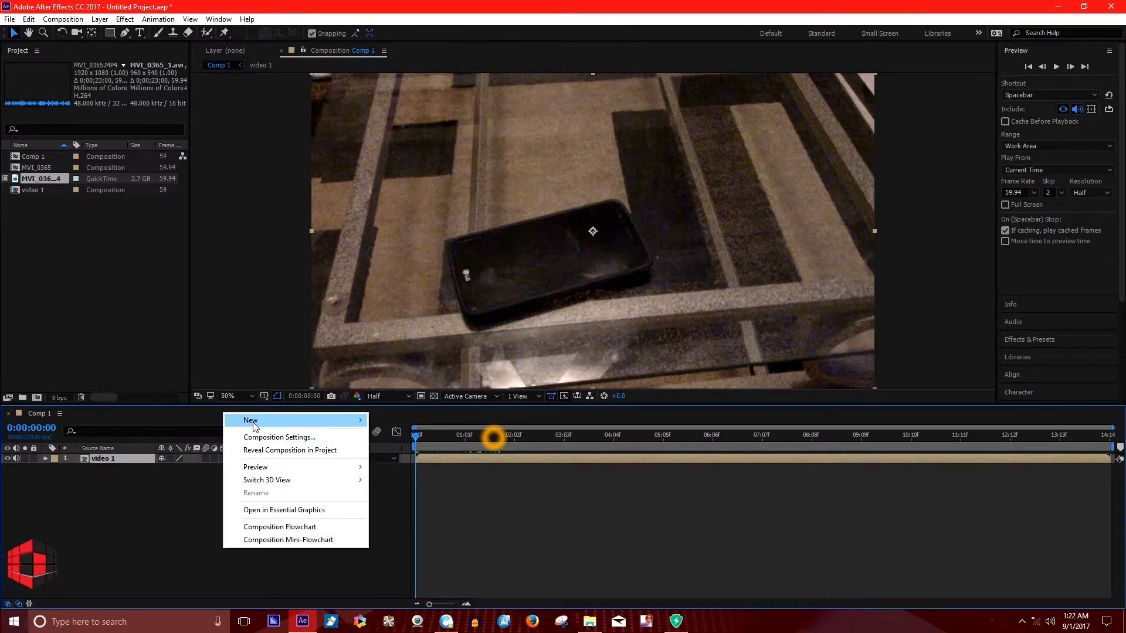
{"action": "mouse_move", "coordinate": [253, 422]}
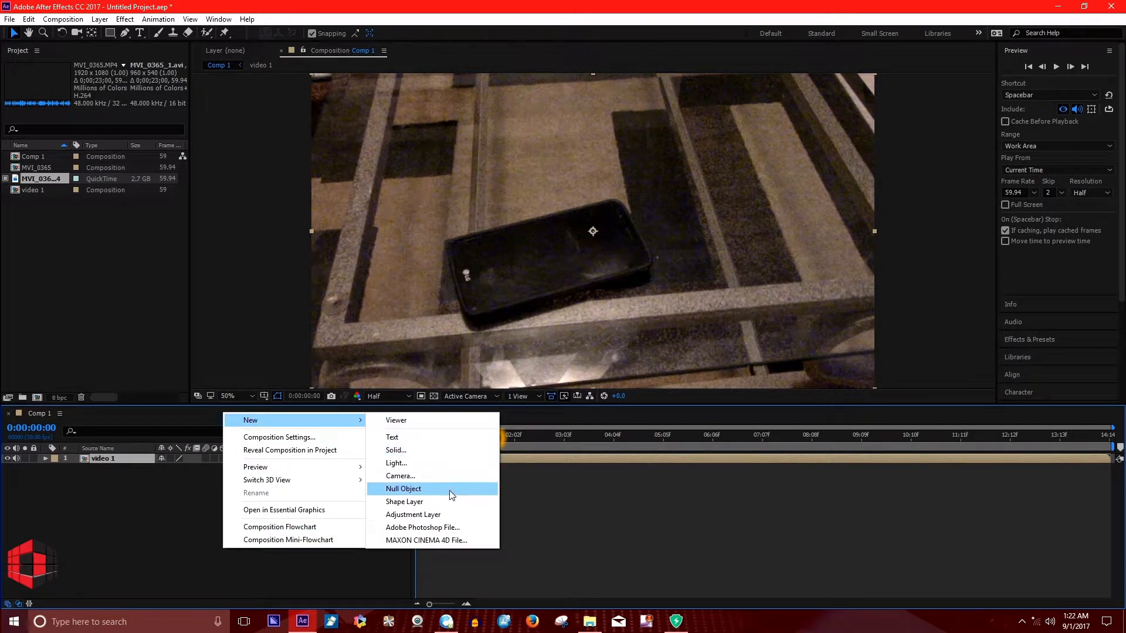
{"action": "left_click", "coordinate": [433, 514]}
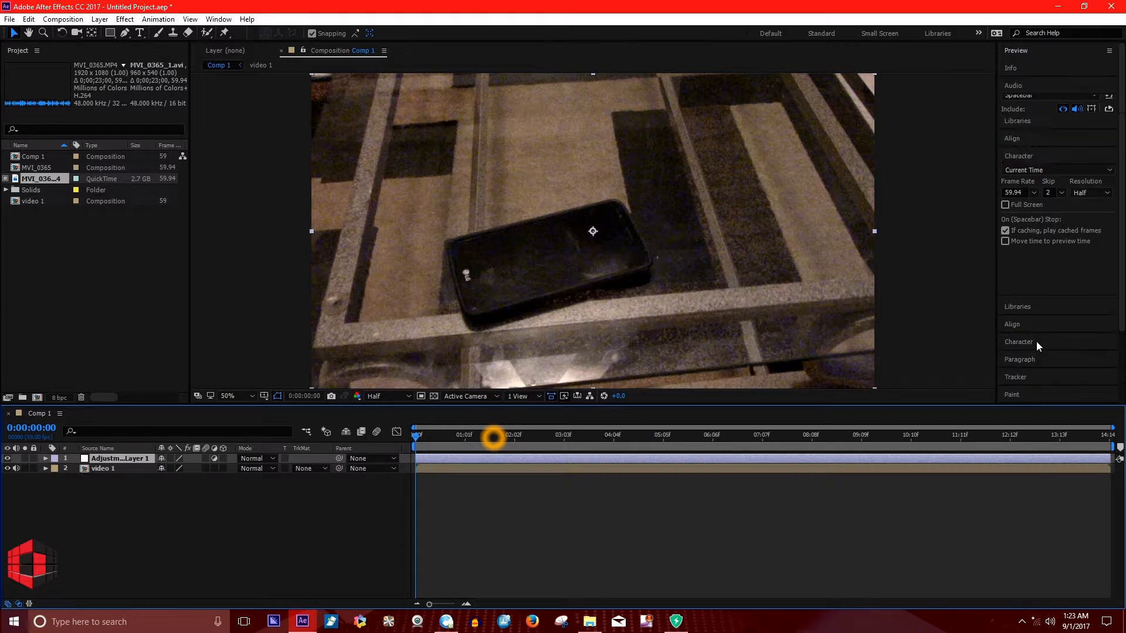
Search the effects for "curves" and apply the Curves effect to the adjustment layer.
{"action": "left_click", "coordinate": [1036, 340]}
{"action": "left_click", "coordinate": [1012, 118]}
{"action": "type", "text": "radial"}
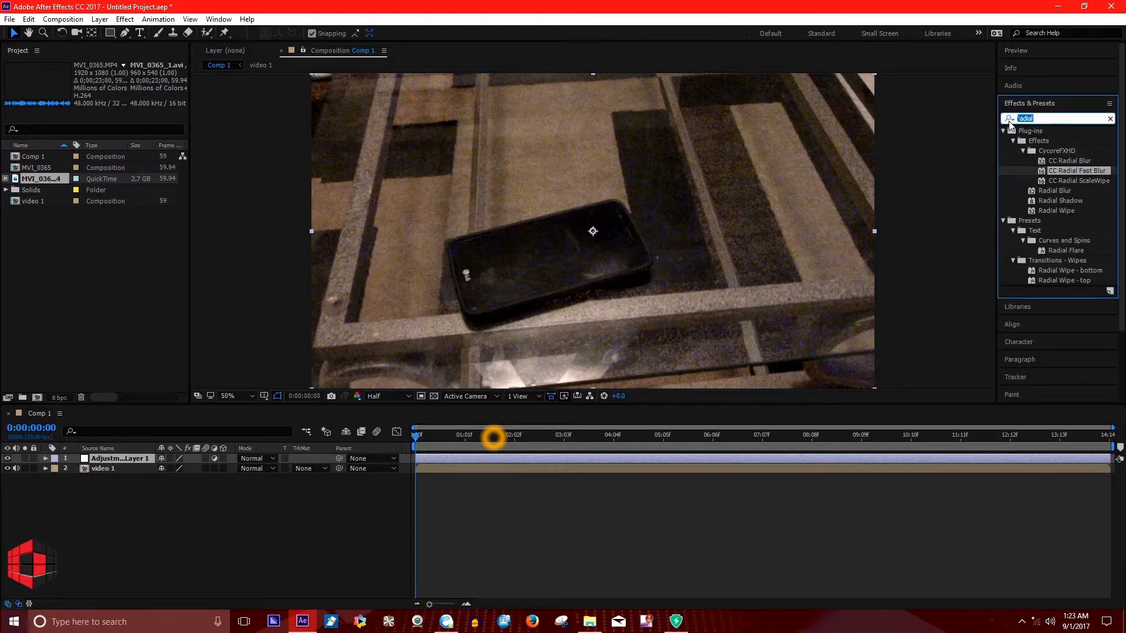
{"action": "left_click", "coordinate": [1010, 119]}
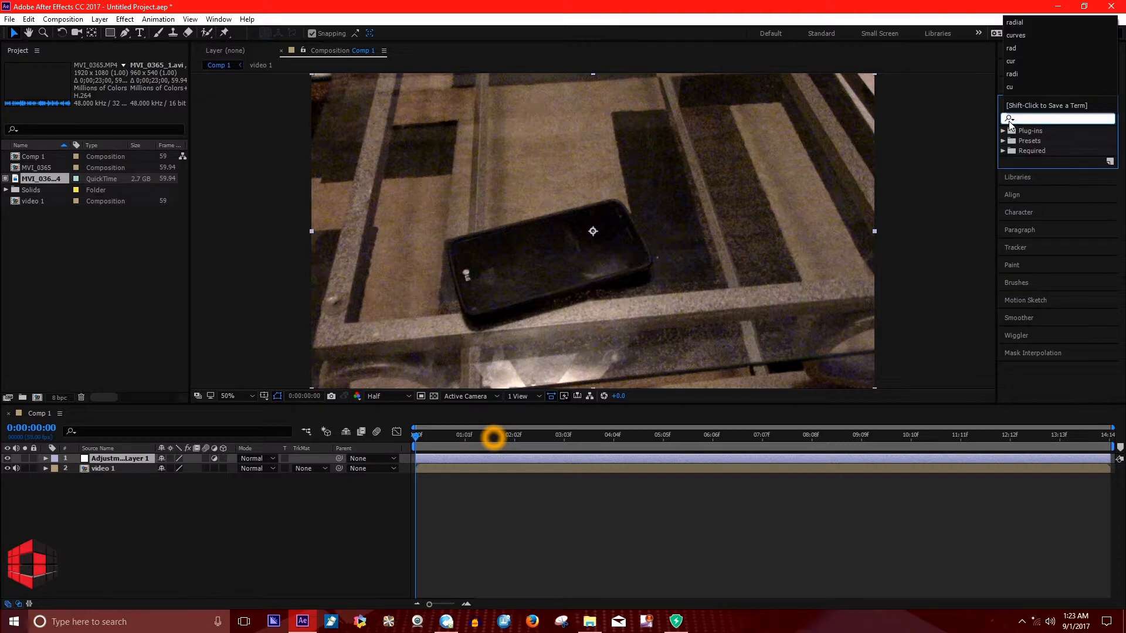
{"action": "type", "text": "curves"}
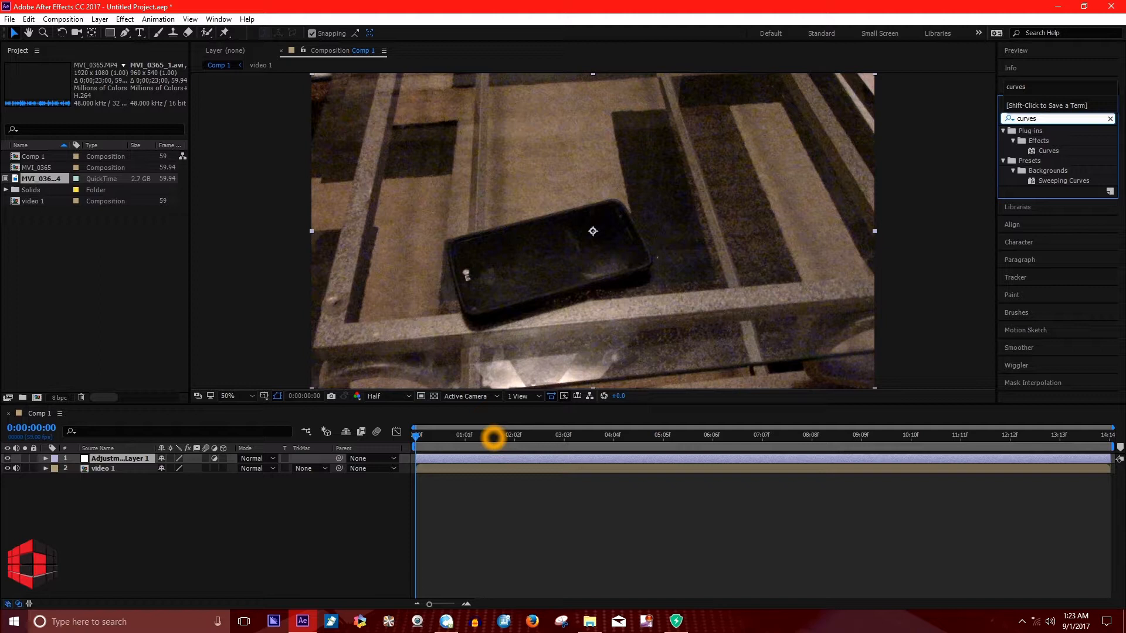
{"action": "left_click_drag", "start_coordinate": [1049, 151], "coordinate": [594, 459]}
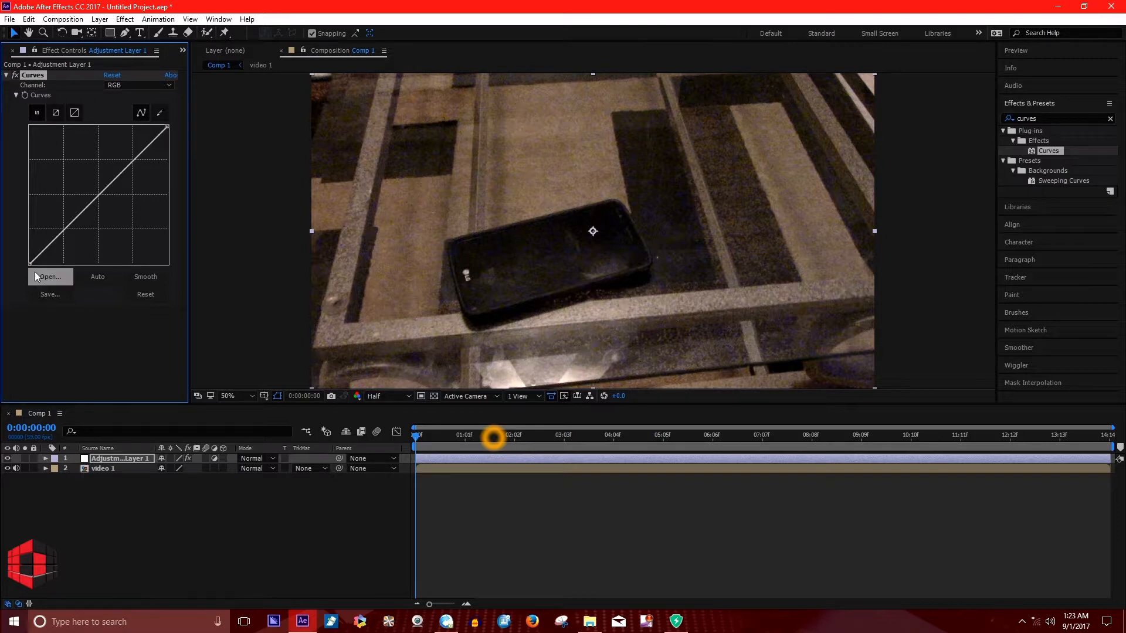
Scrub the start of Comp 1 to examine the moment around 0:00:01:34 where the finger touches the phone.
{"action": "left_click", "coordinate": [503, 437]}
{"action": "left_click_drag", "start_coordinate": [522, 441], "coordinate": [492, 439]}
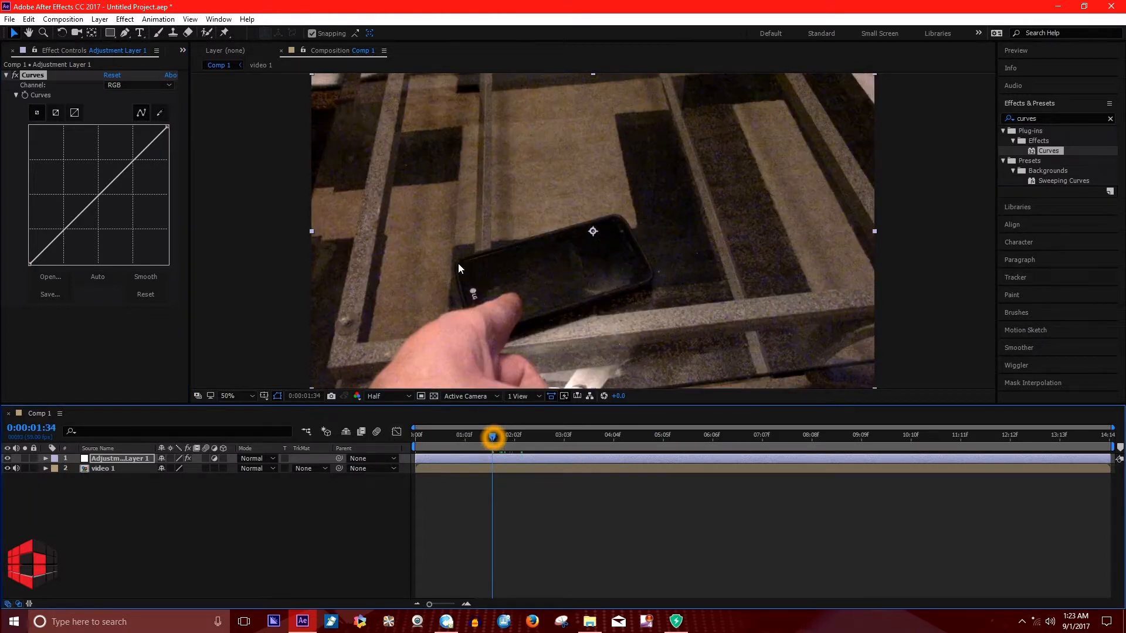
{"action": "left_click_drag", "start_coordinate": [492, 439], "coordinate": [498, 437]}
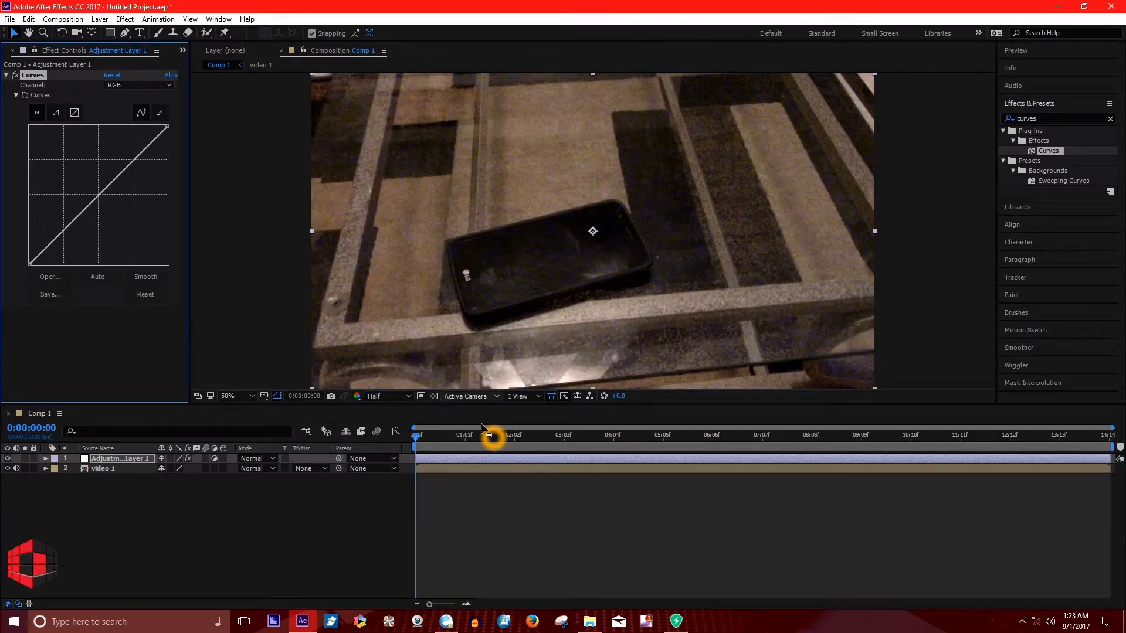
At 0:00:02:03, shift the RGB curve's black point far along the input axis to isolate the phone's bright screen.
{"action": "left_click_drag", "start_coordinate": [498, 439], "coordinate": [522, 438]}
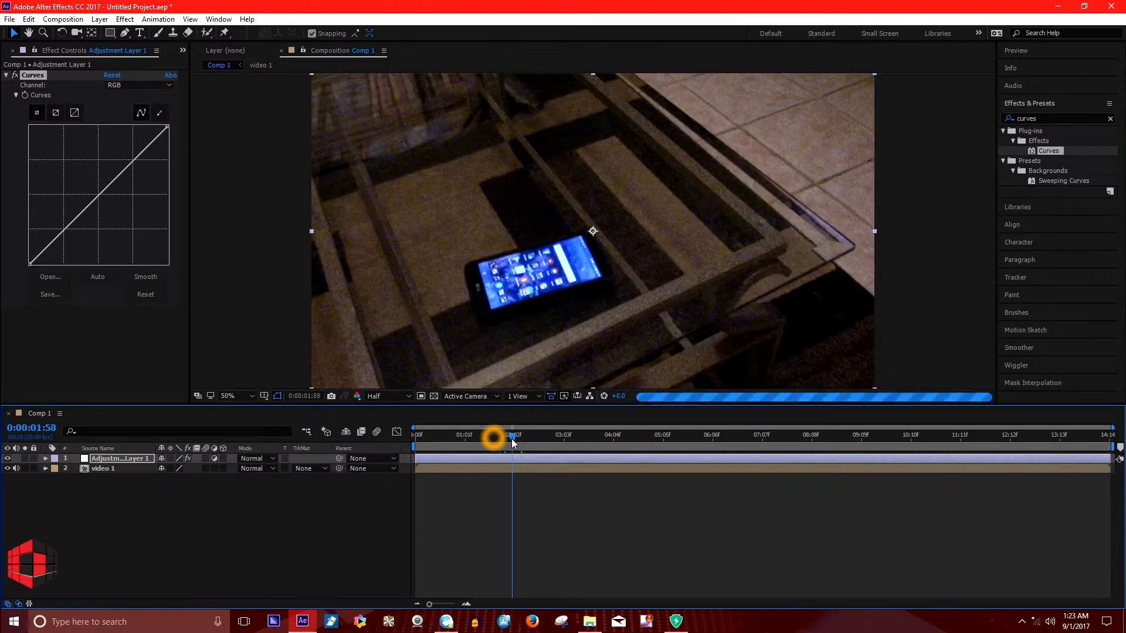
{"action": "left_click", "coordinate": [493, 437]}
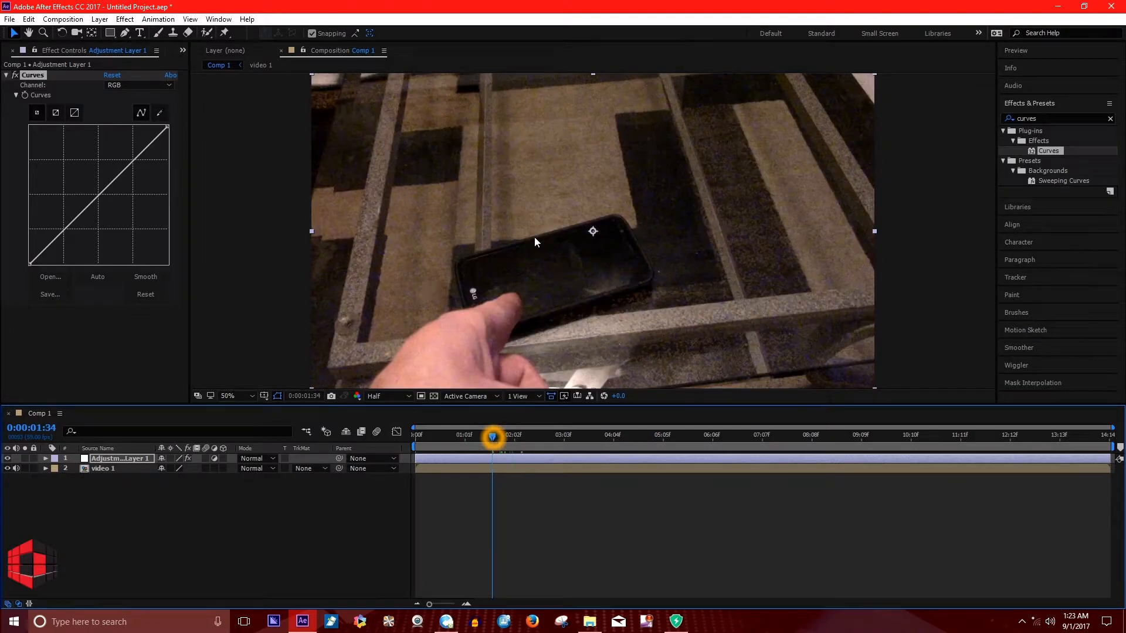
{"action": "left_click_drag", "start_coordinate": [494, 439], "coordinate": [516, 441]}
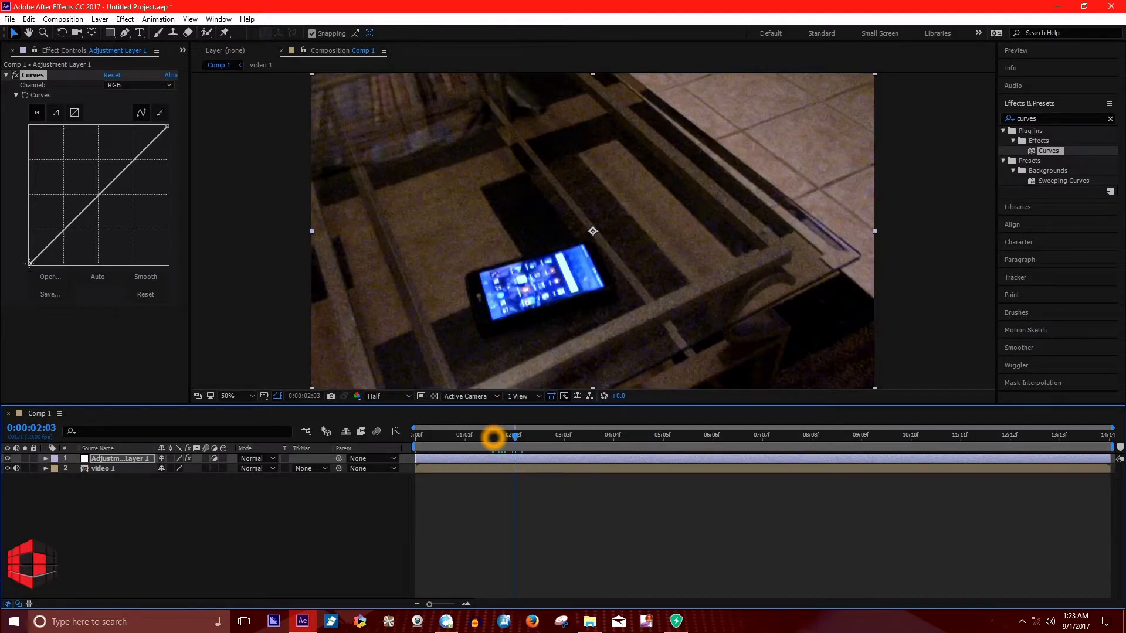
{"action": "left_click_drag", "start_coordinate": [29, 263], "coordinate": [135, 268]}
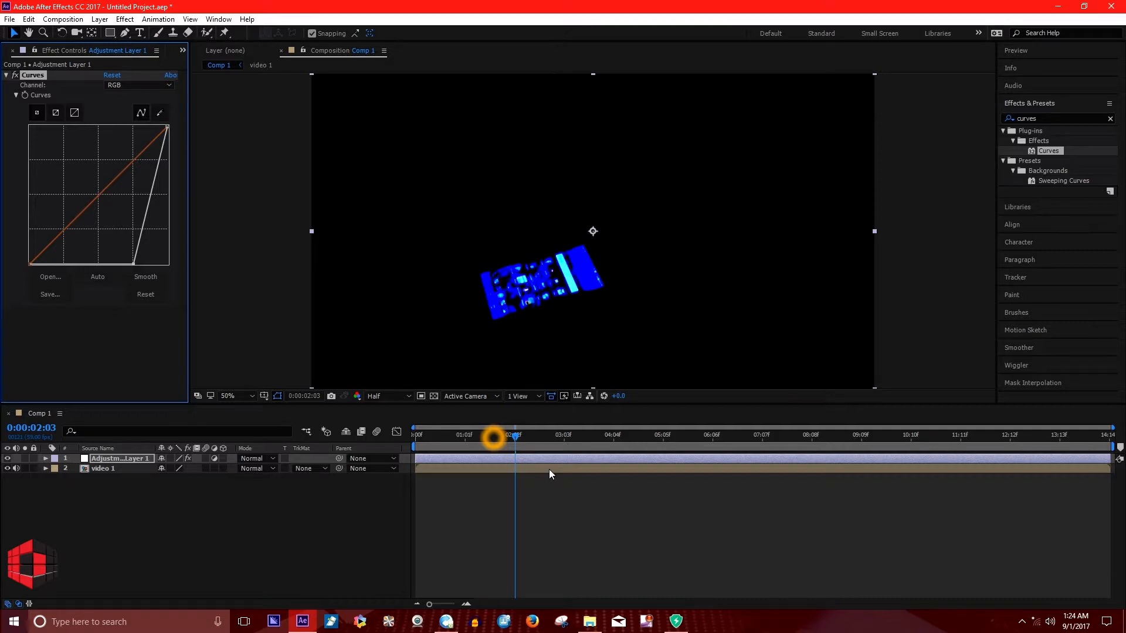
Search the effects for "radial", apply CC Radial Fast Blur to the adjustment layer, and place it above Curves in the effect order.
{"action": "double_click", "coordinate": [1045, 119]}
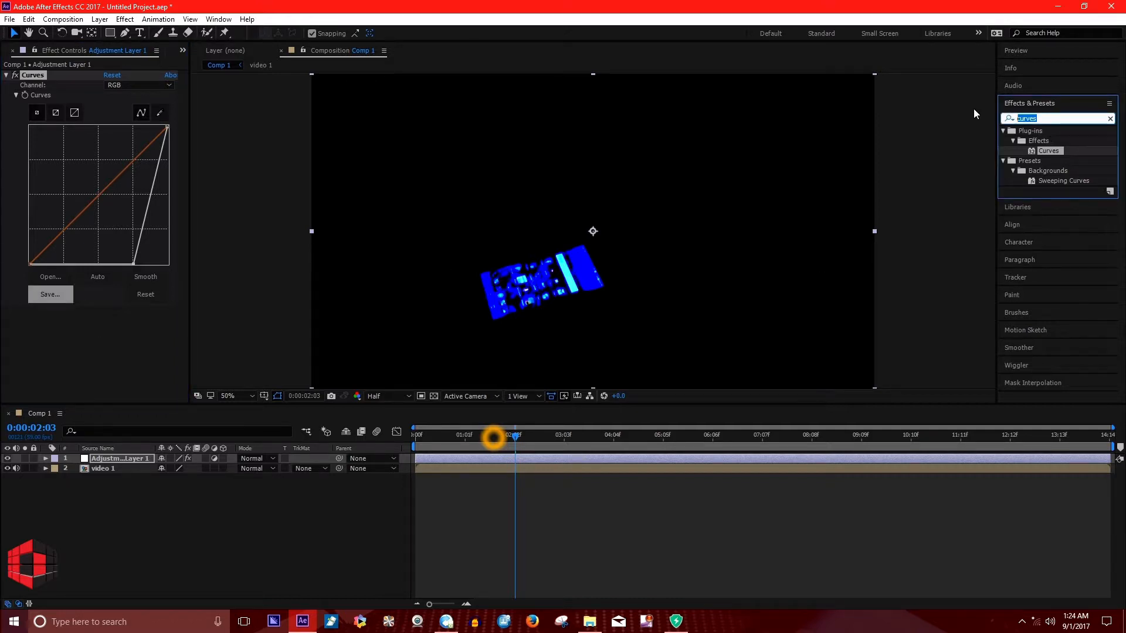
{"action": "type", "text": "radial"}
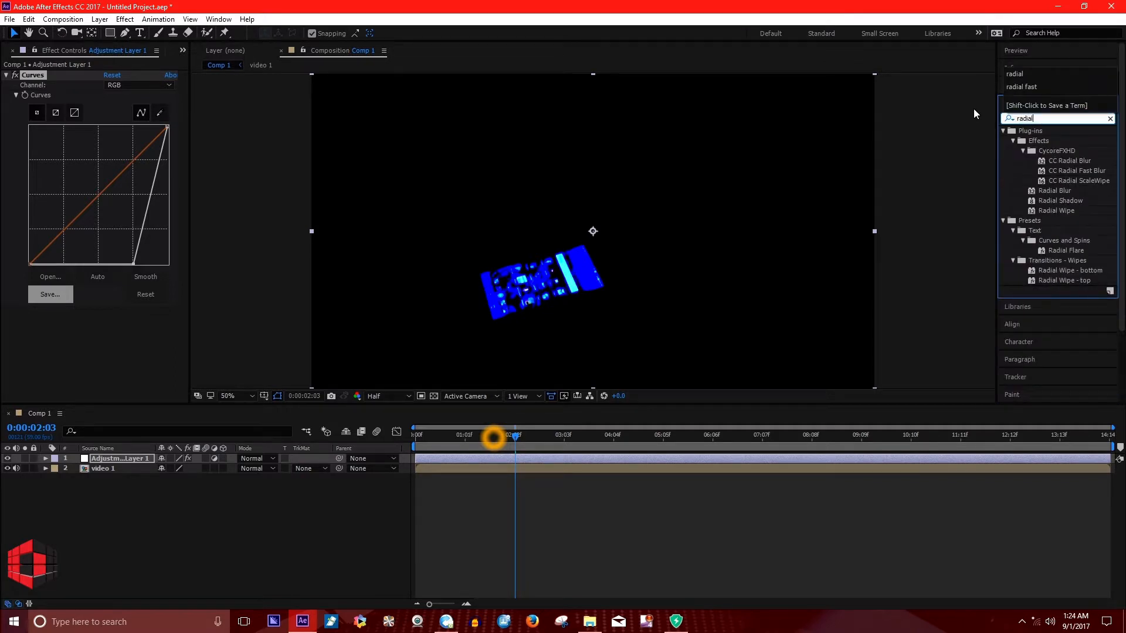
{"action": "left_click", "coordinate": [1081, 171]}
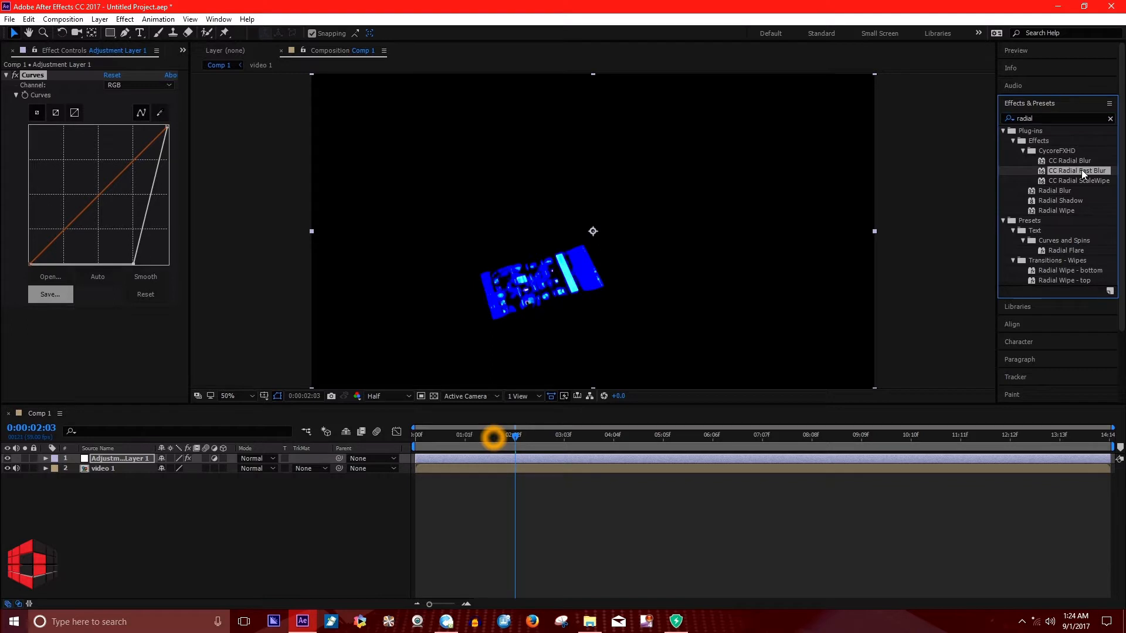
{"action": "left_click_drag", "start_coordinate": [1081, 170], "coordinate": [562, 459]}
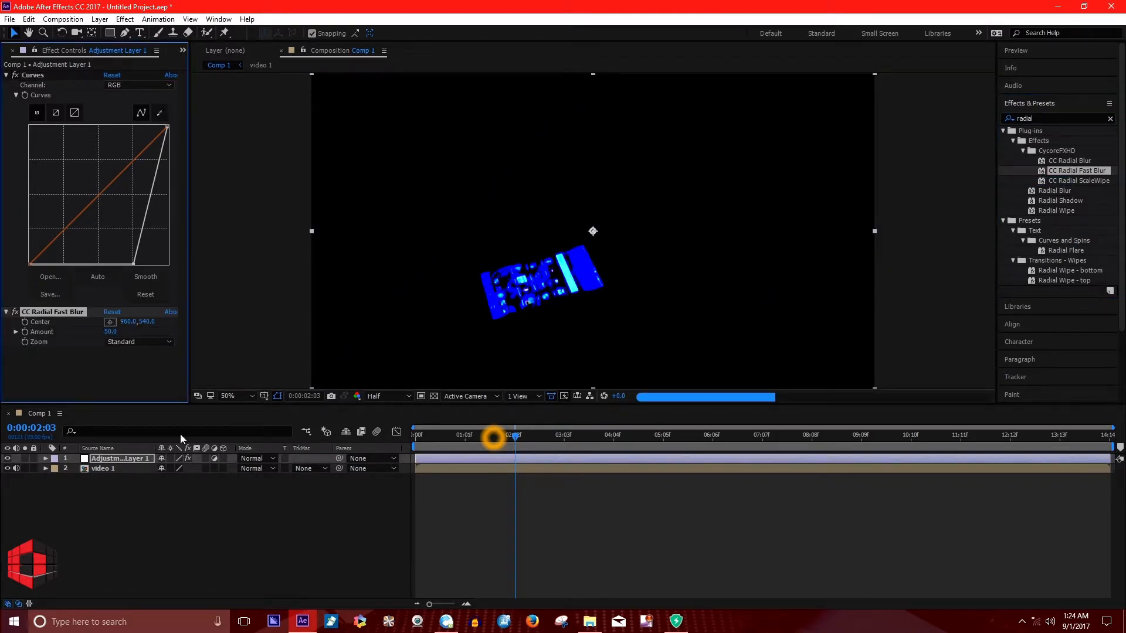
{"action": "left_click_drag", "start_coordinate": [43, 312], "coordinate": [57, 74]}
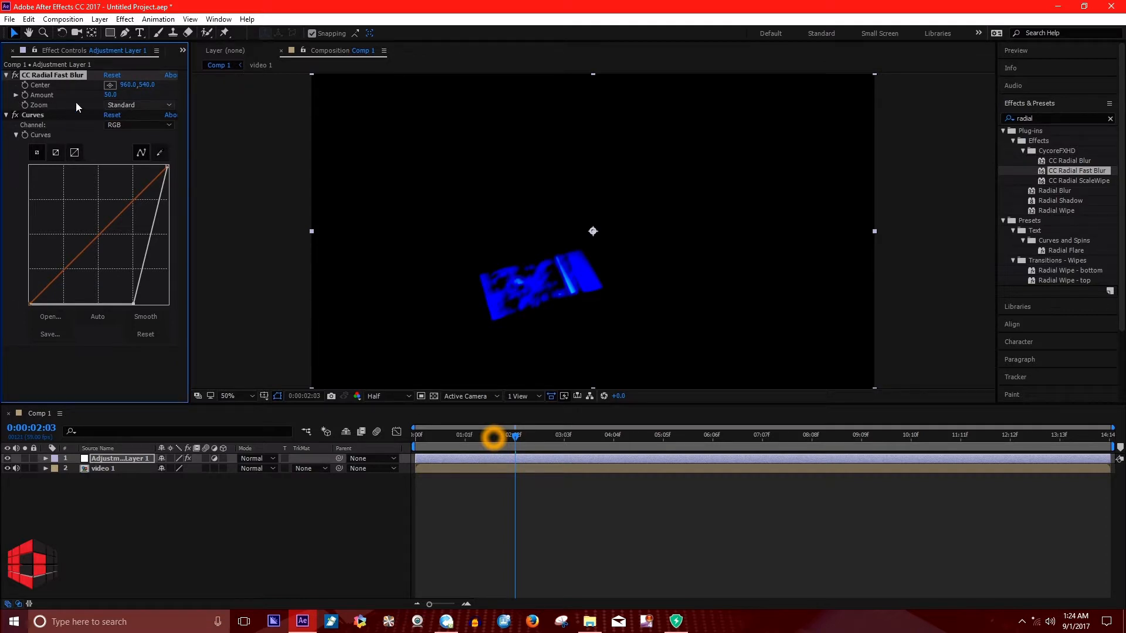
Set CC Radial Fast Blur's Zoom to Brightest and Amount to 100, and change the adjustment layer's blending mode to Screen.
{"action": "left_click", "coordinate": [121, 105]}
{"action": "left_click", "coordinate": [137, 130]}
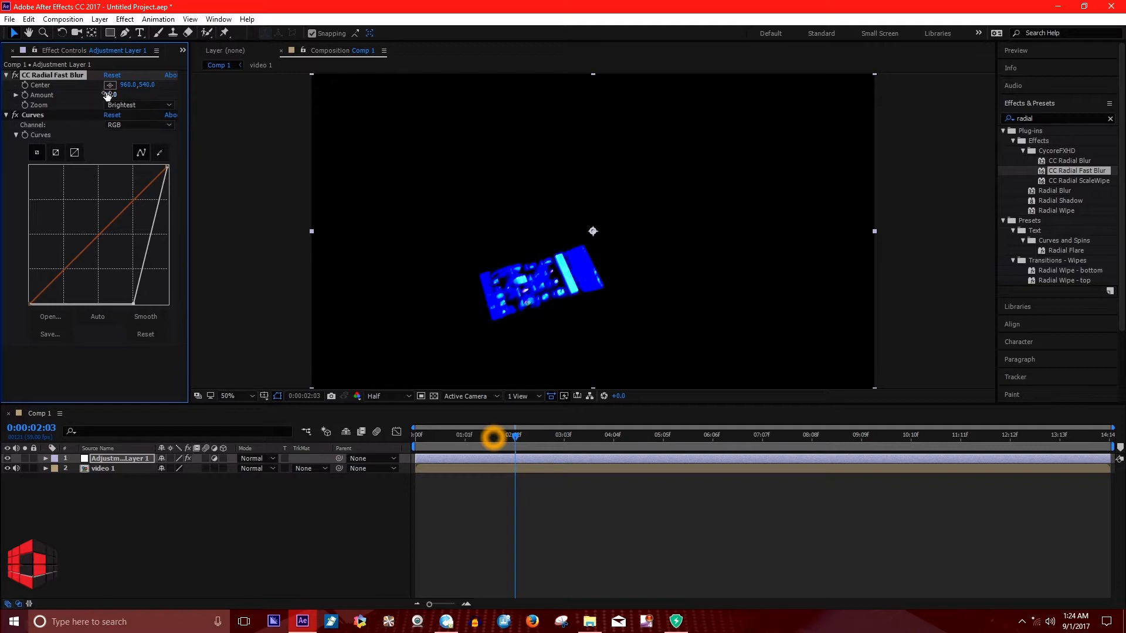
{"action": "left_click_drag", "start_coordinate": [221, 97], "coordinate": [297, 102]}
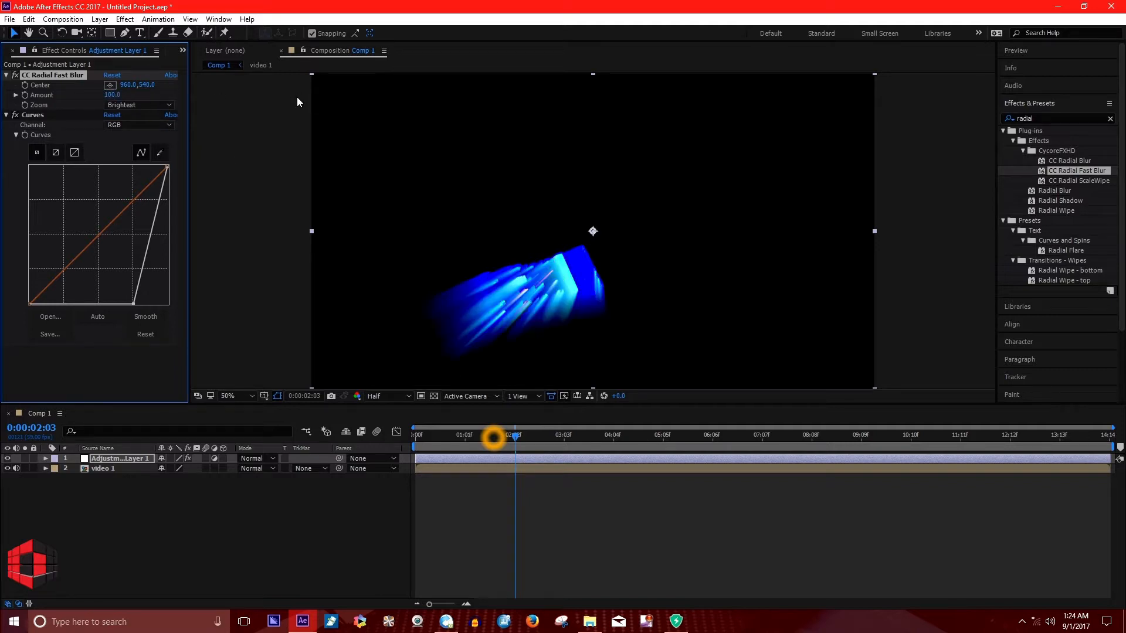
{"action": "left_click", "coordinate": [269, 459]}
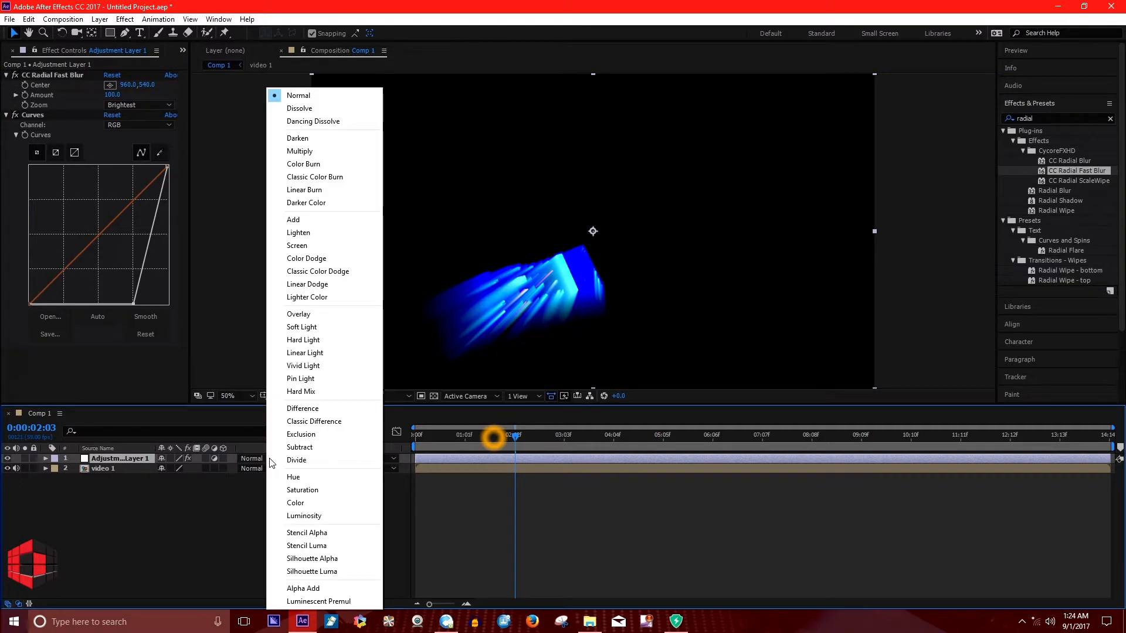
{"action": "left_click", "coordinate": [298, 245]}
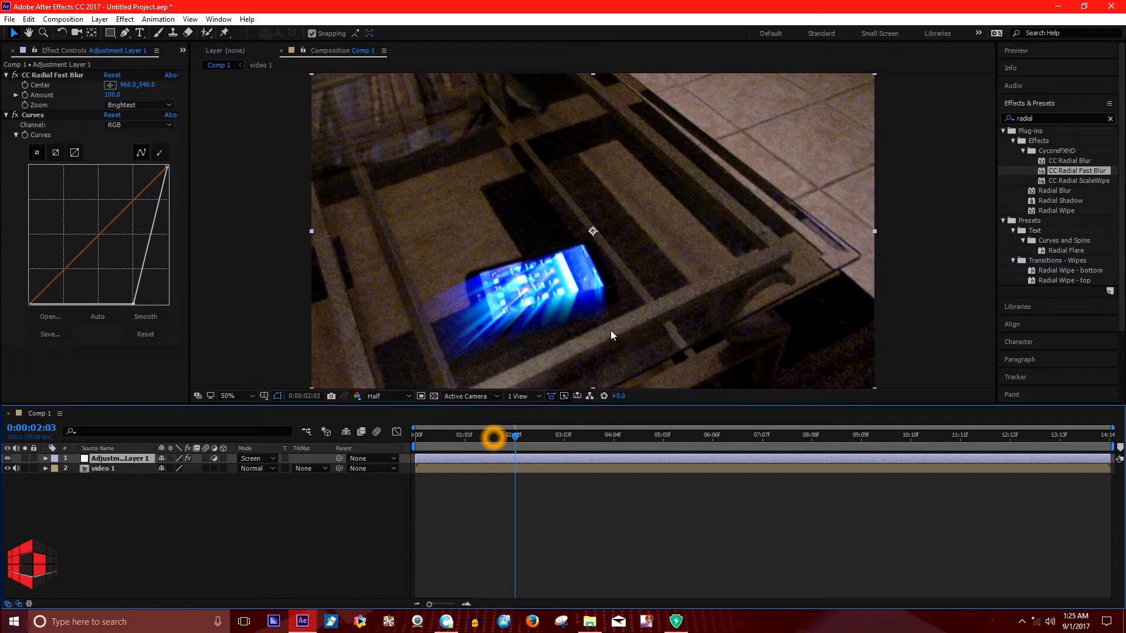
Find the frame where the phone screen is lit, 0:00:01:47, and trim the adjustment layer's start to it.
{"action": "left_click_drag", "start_coordinate": [518, 441], "coordinate": [456, 438]}
{"action": "left_click", "coordinate": [426, 374]}
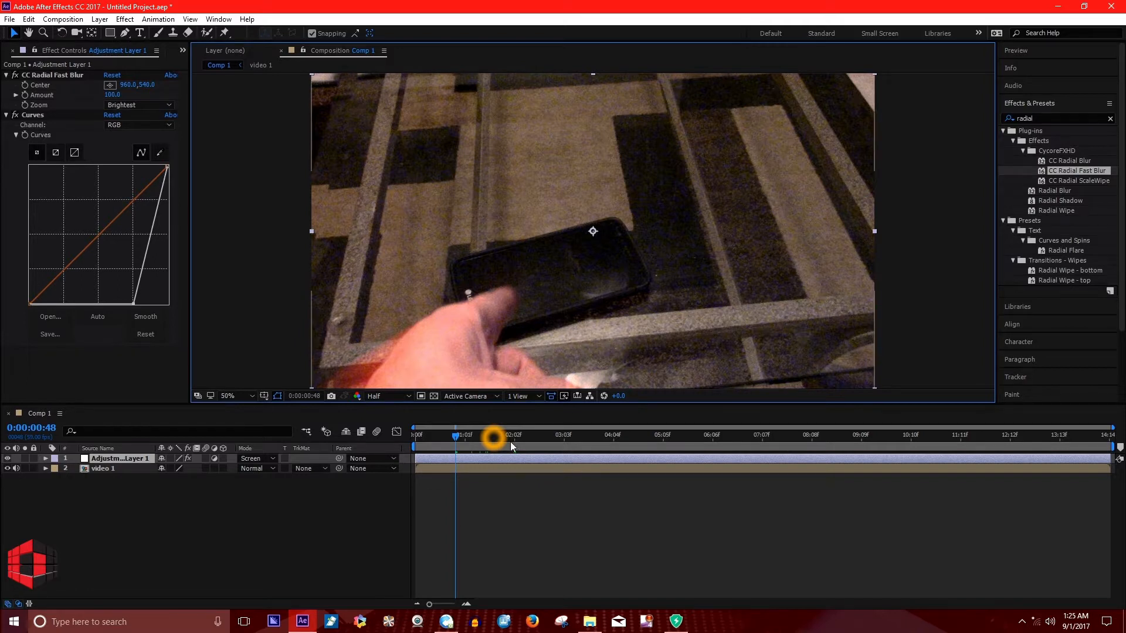
{"action": "left_click_drag", "start_coordinate": [458, 438], "coordinate": [505, 441]}
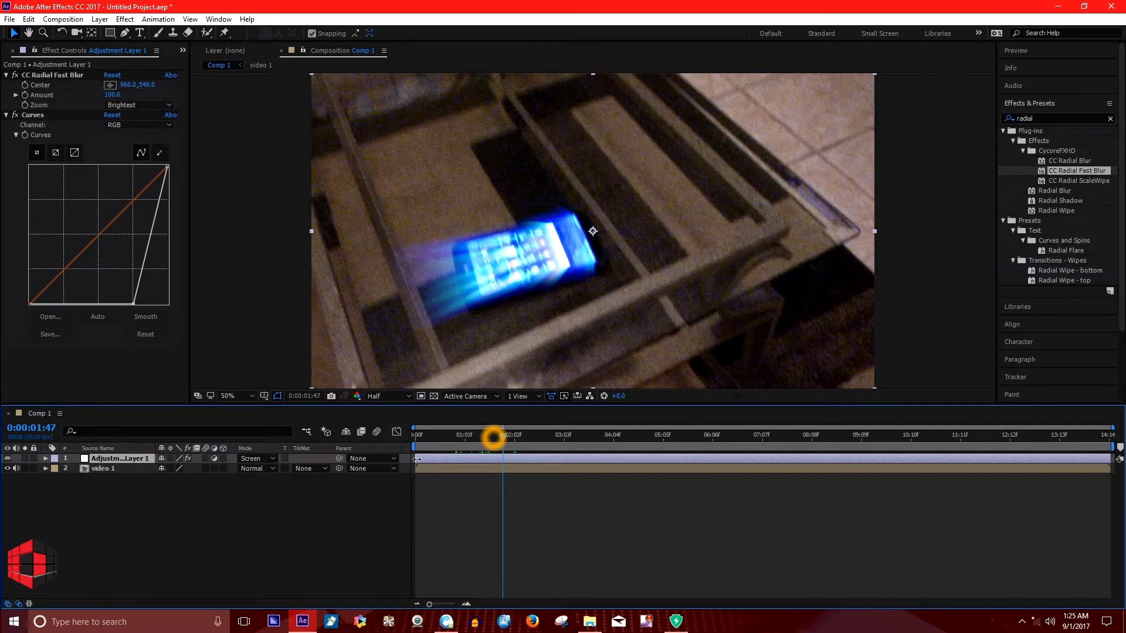
{"action": "left_click_drag", "start_coordinate": [416, 459], "coordinate": [505, 464]}
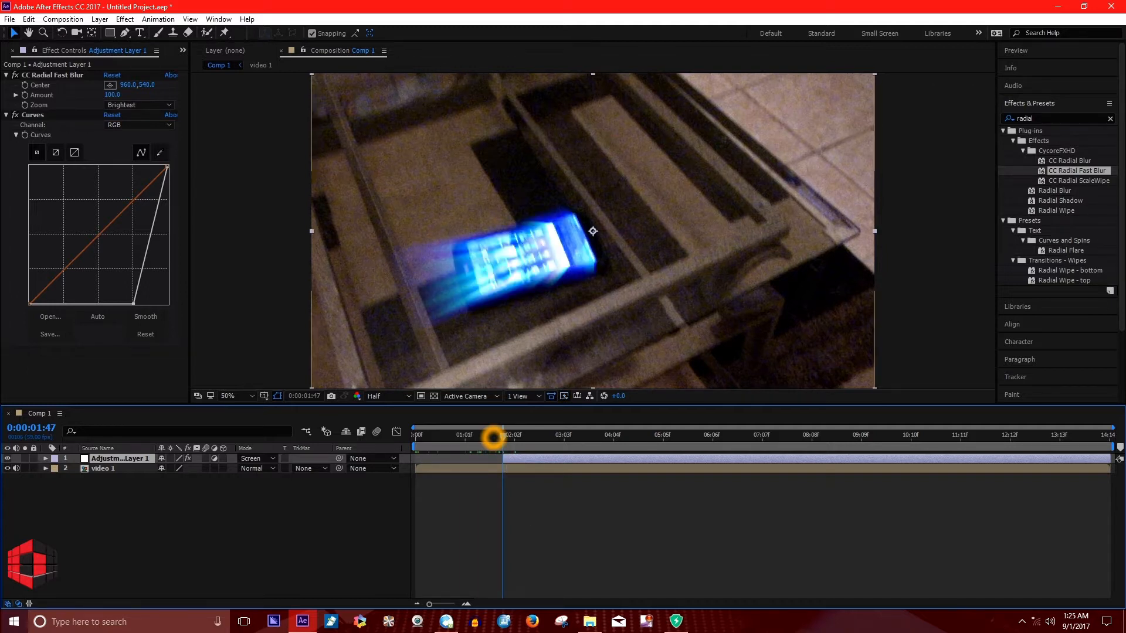
{"action": "left_click_drag", "start_coordinate": [505, 437], "coordinate": [455, 441]}
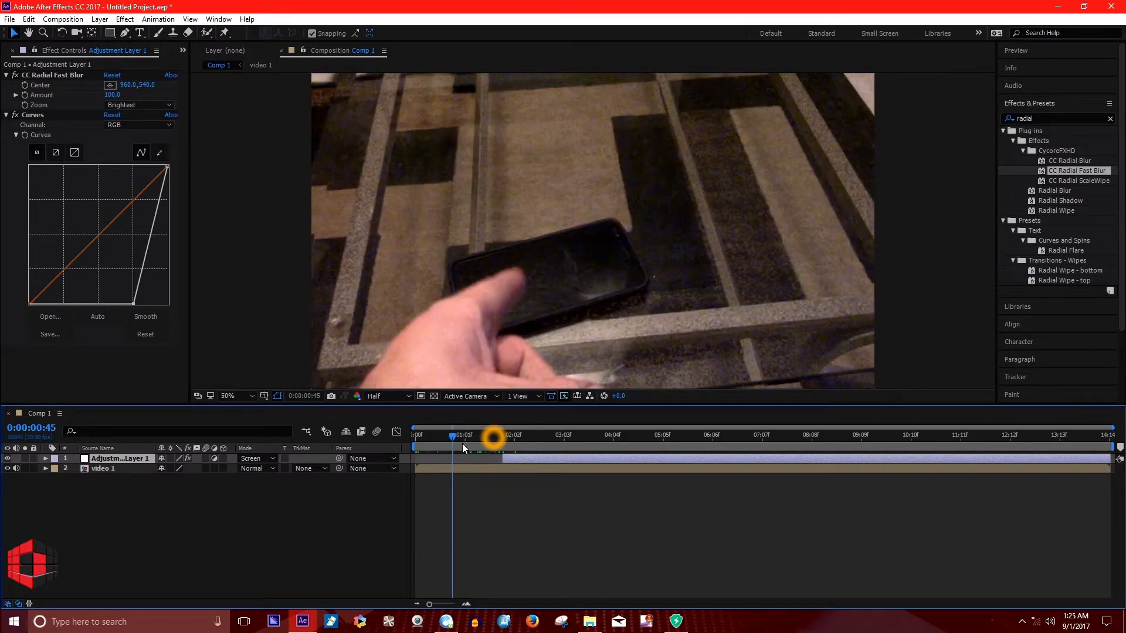
{"action": "left_click_drag", "start_coordinate": [454, 437], "coordinate": [505, 457]}
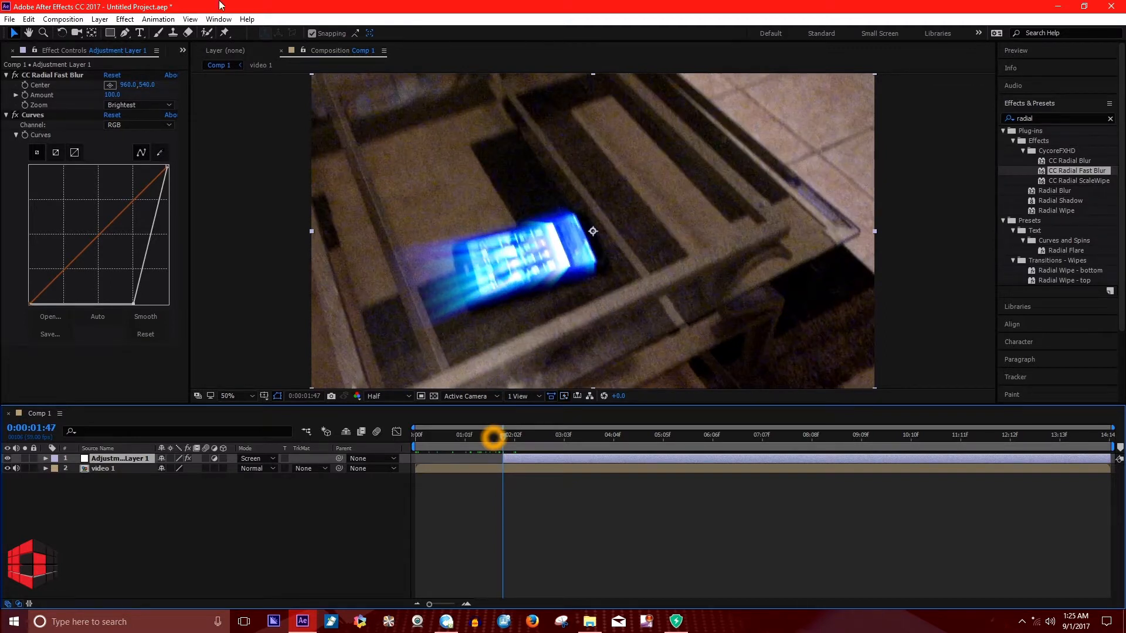
At 0:00:01:47, keyframe CC Radial Fast Blur's Center and Amount with Amount at 0, and reveal the layer's keyframes in the timeline.
{"action": "left_click", "coordinate": [24, 85]}
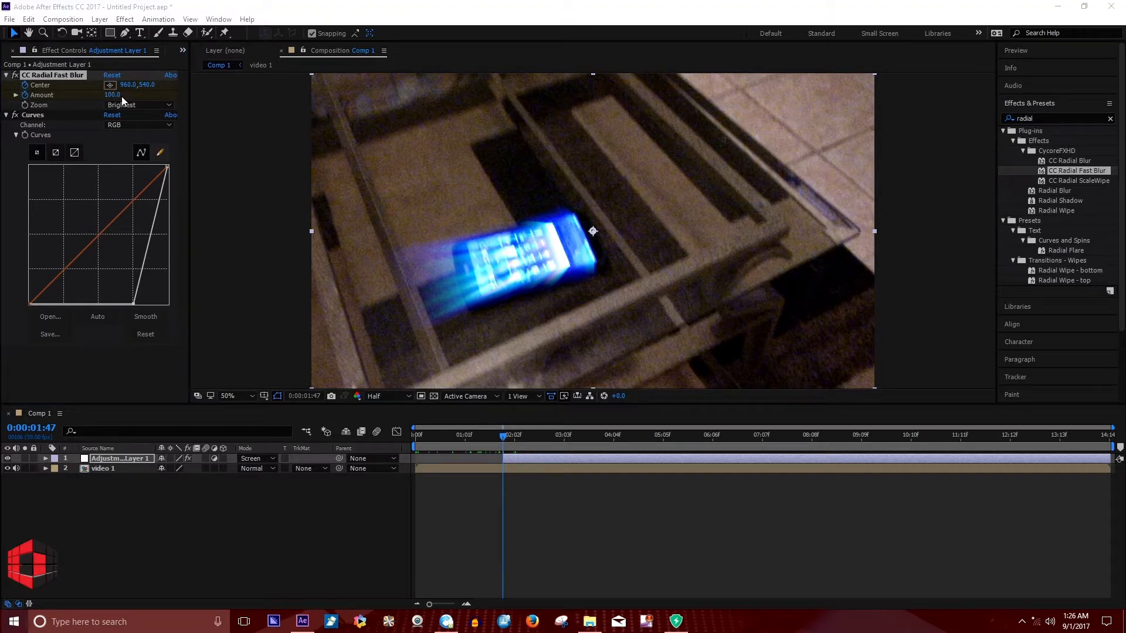
{"action": "left_click_drag", "start_coordinate": [118, 97], "coordinate": [35, 98]}
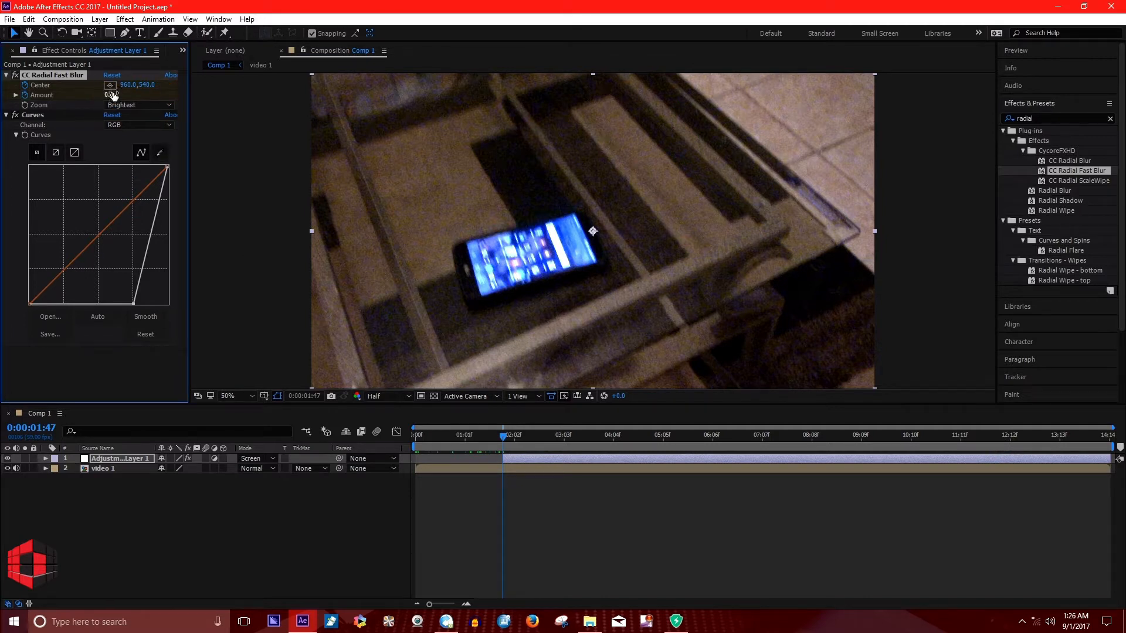
{"action": "left_click", "coordinate": [525, 457]}
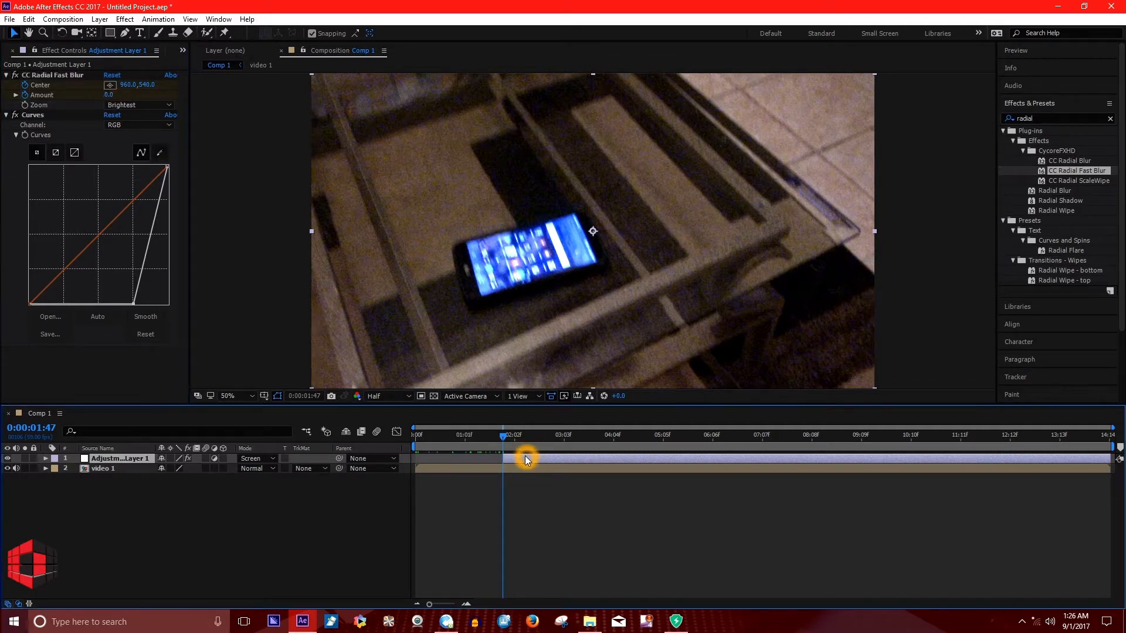
{"action": "key", "text": "u"}
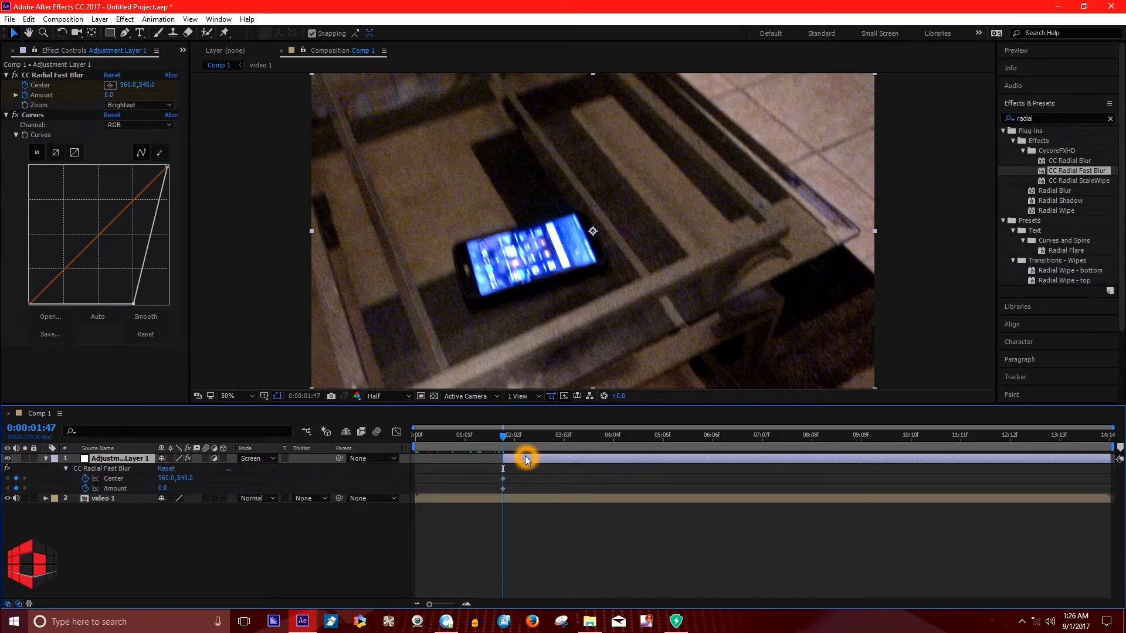
{"action": "left_click_drag", "start_coordinate": [477, 470], "coordinate": [530, 494]}
{"action": "left_click", "coordinate": [507, 481]}
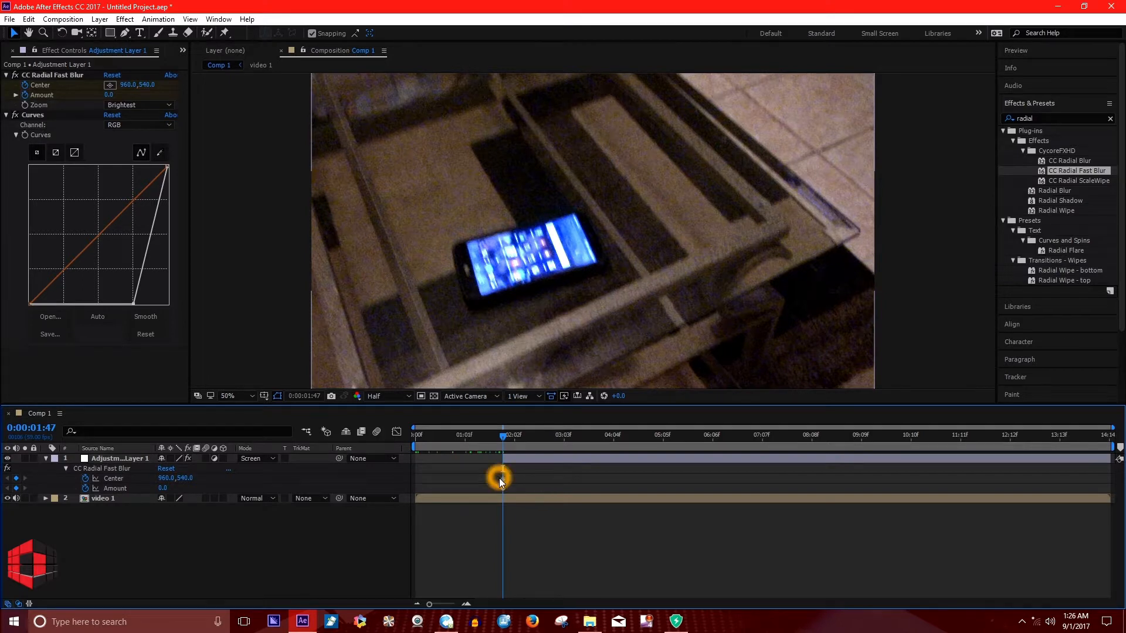
{"action": "left_click", "coordinate": [503, 478]}
{"action": "left_click_drag", "start_coordinate": [544, 479], "coordinate": [506, 484]}
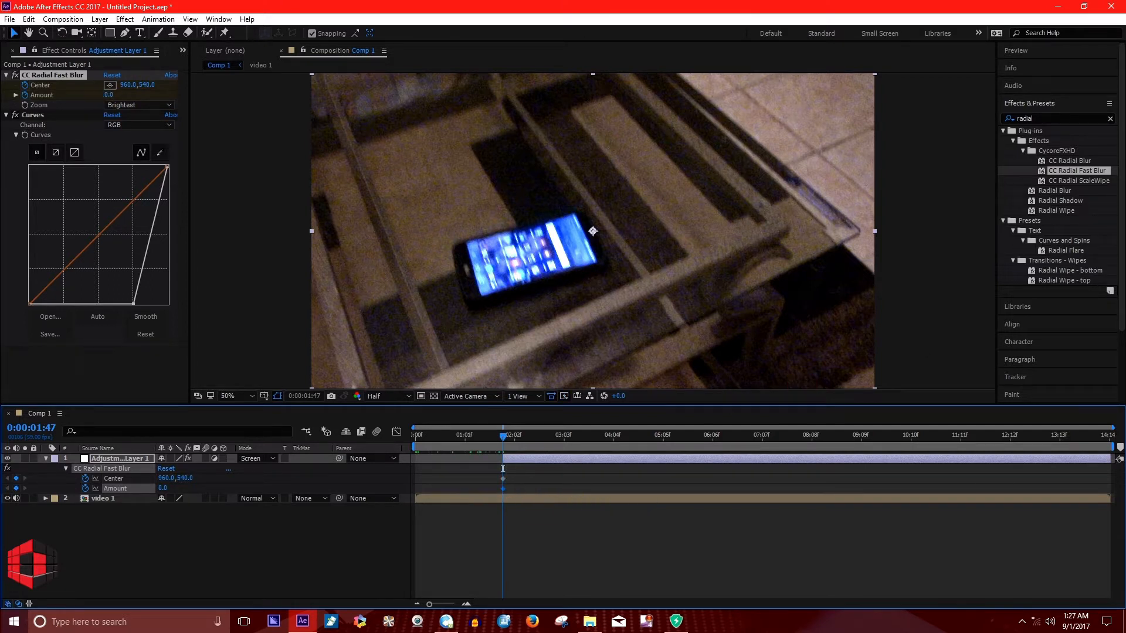
Try several positions for the blur's center around the phone at 0:00:01:47 and settle it at 966, 544.
{"action": "left_click", "coordinate": [22, 85]}
{"action": "left_click_drag", "start_coordinate": [592, 231], "coordinate": [592, 267]}
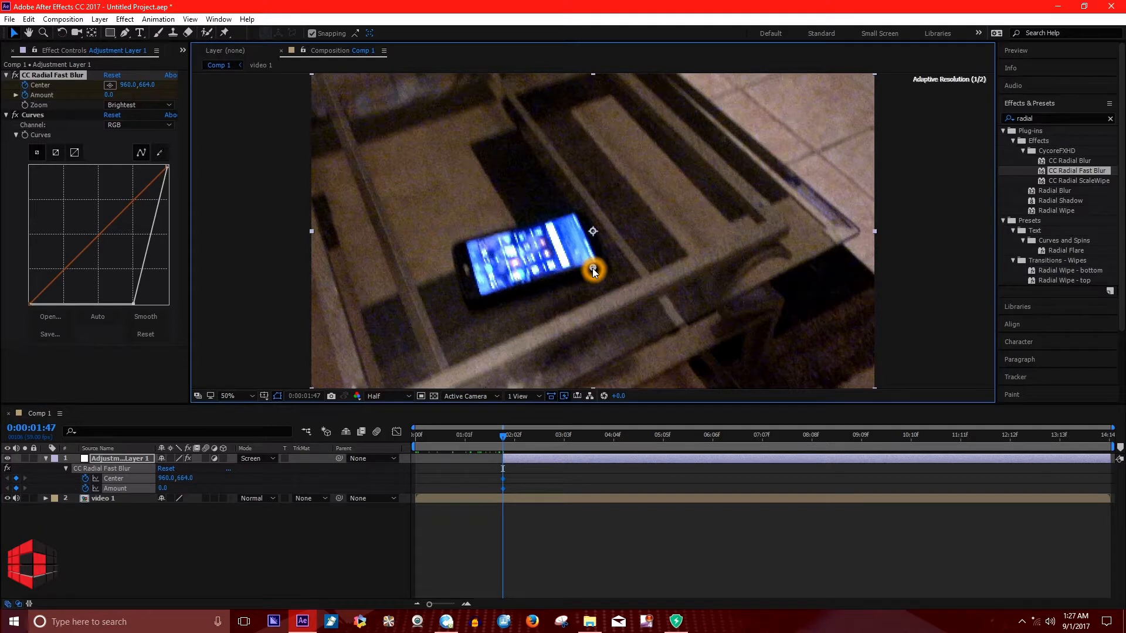
{"action": "left_click_drag", "start_coordinate": [506, 301], "coordinate": [464, 293]}
{"action": "left_click_drag", "start_coordinate": [464, 293], "coordinate": [592, 236]}
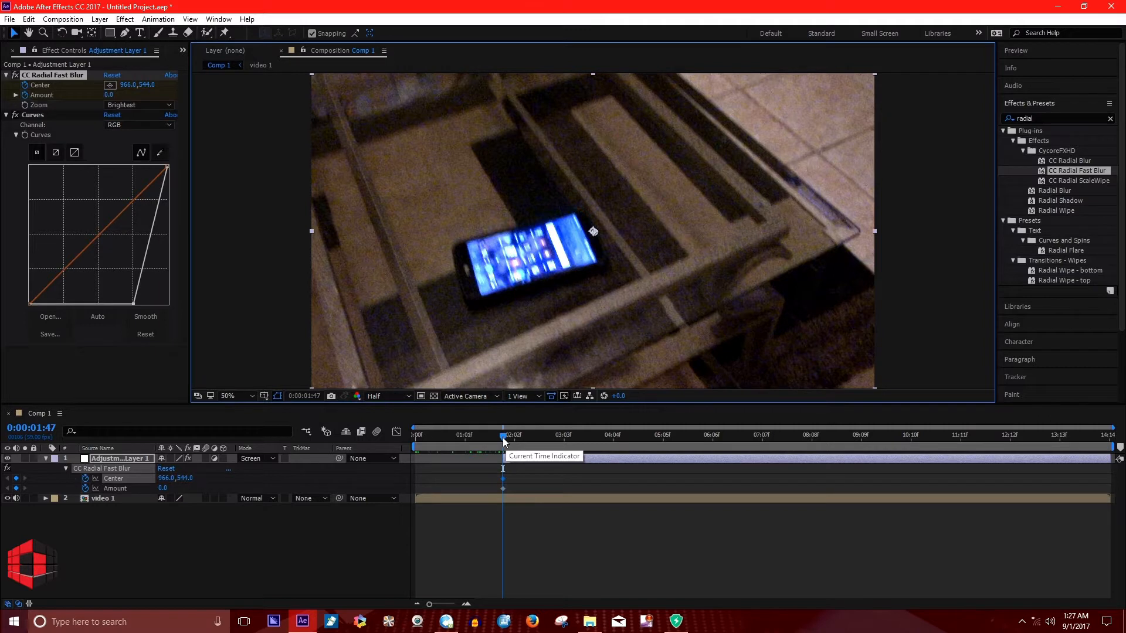
At 0:00:05:07, set the CC Radial Fast Blur Amount to 100 as a second keyframe.
{"action": "left_click_drag", "start_coordinate": [526, 435], "coordinate": [664, 445]}
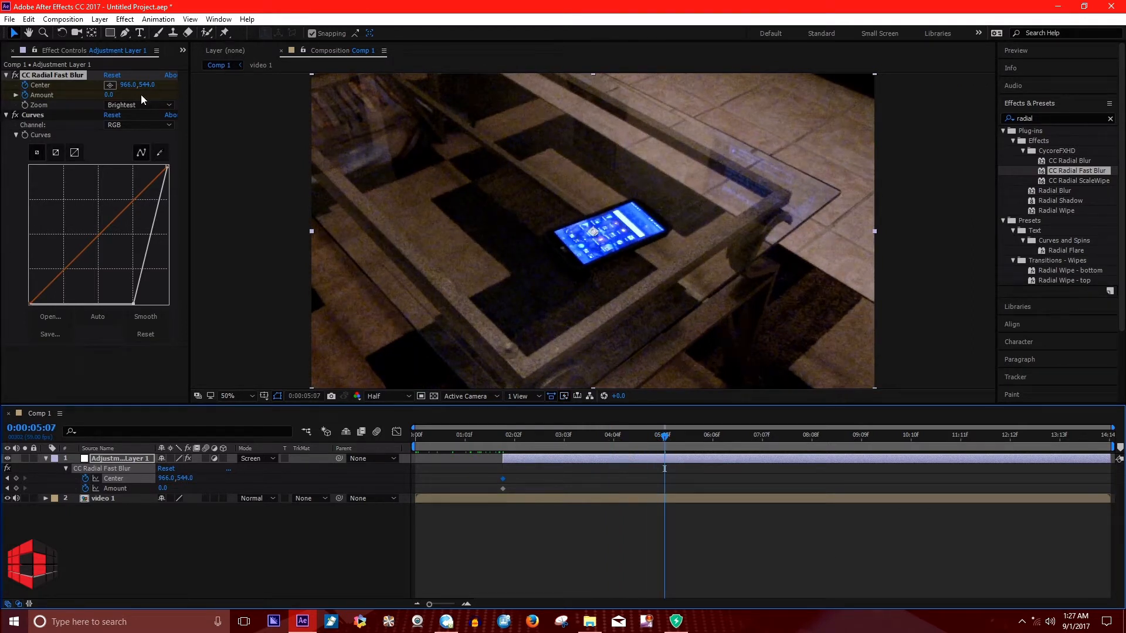
{"action": "left_click", "coordinate": [109, 96]}
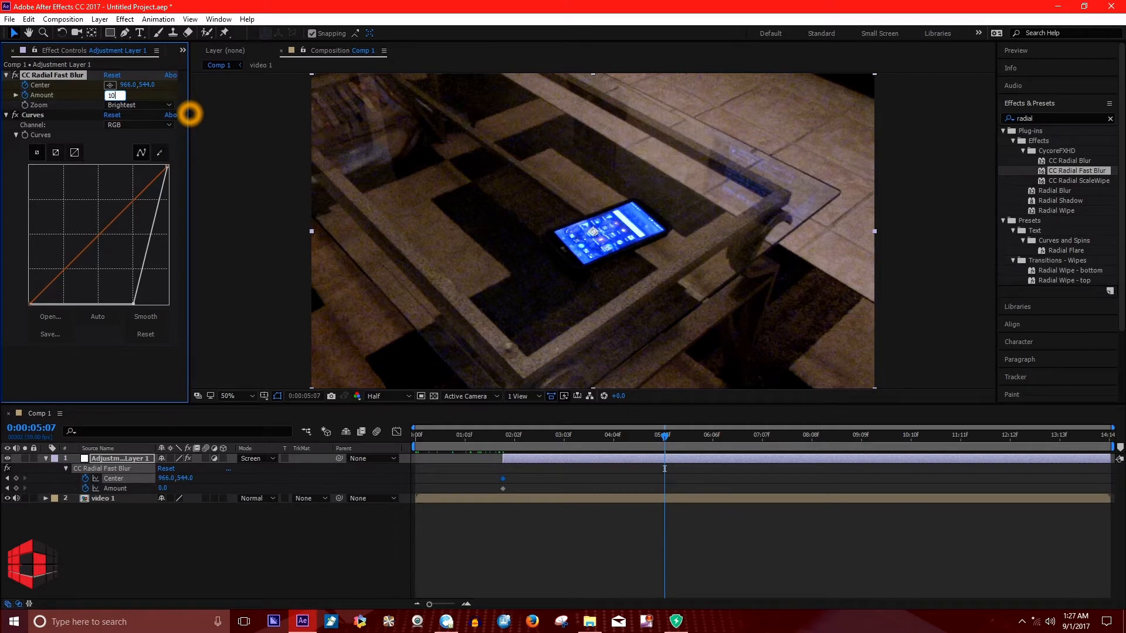
{"action": "left_click", "coordinate": [189, 113]}
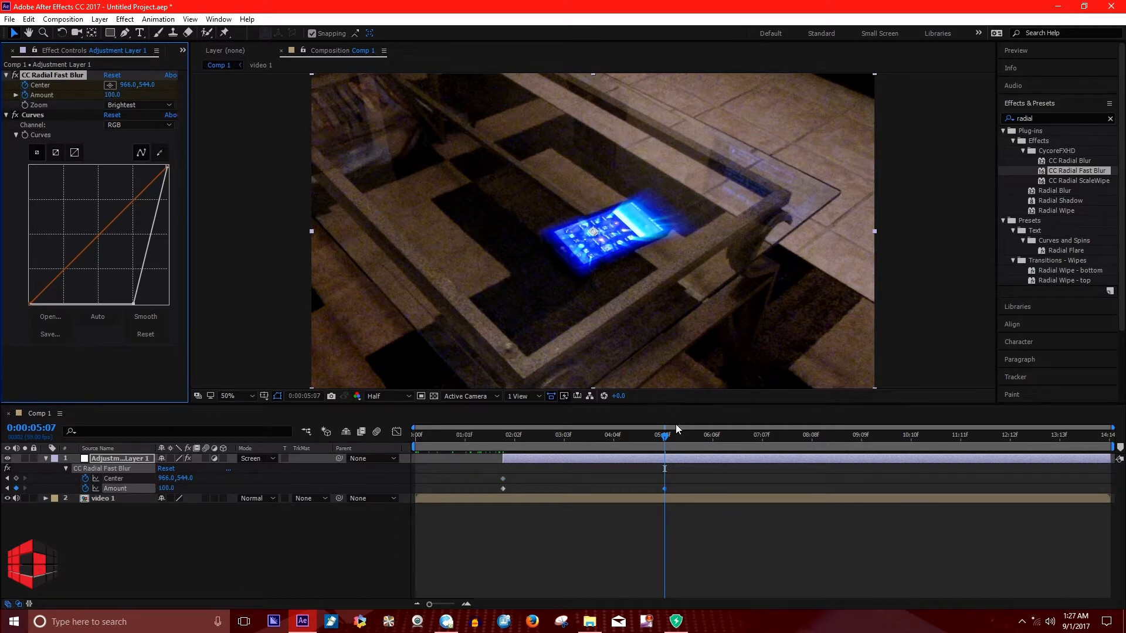
Move the second Amount keyframe to 0:00:07:13 and bring the playhead to that time.
{"action": "mouse_move", "coordinate": [666, 434]}
{"action": "left_mouse_down"}
{"action": "mouse_move", "coordinate": [499, 455]}
{"action": "mouse_move", "coordinate": [664, 452]}
{"action": "left_mouse_up"}
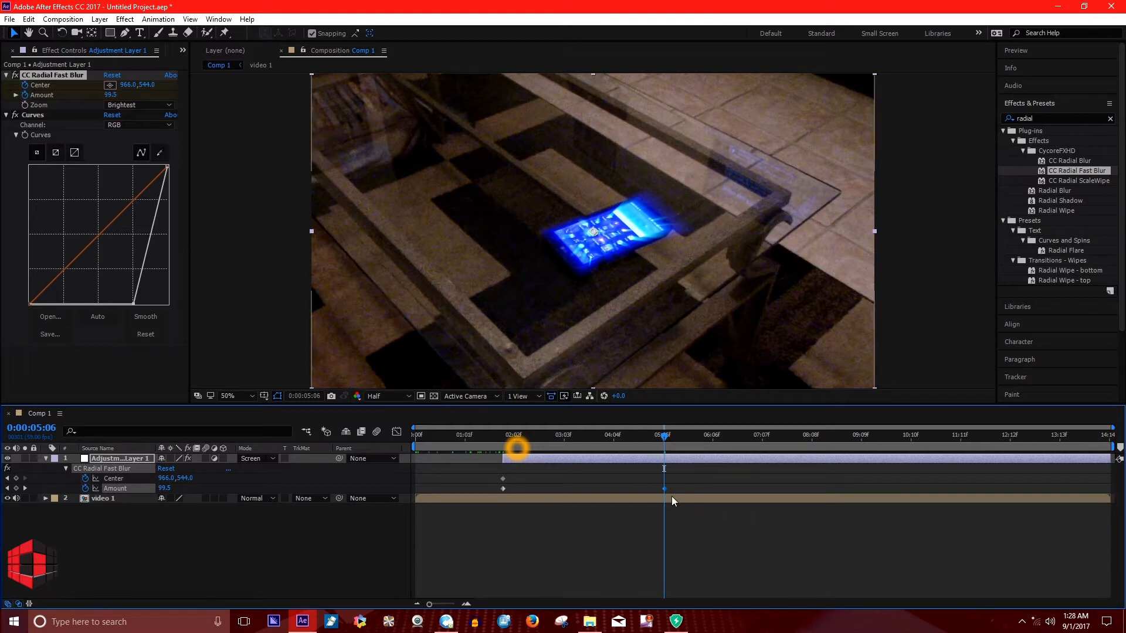
{"action": "left_click_drag", "start_coordinate": [664, 489], "coordinate": [751, 495]}
{"action": "left_click_drag", "start_coordinate": [569, 450], "coordinate": [754, 484]}
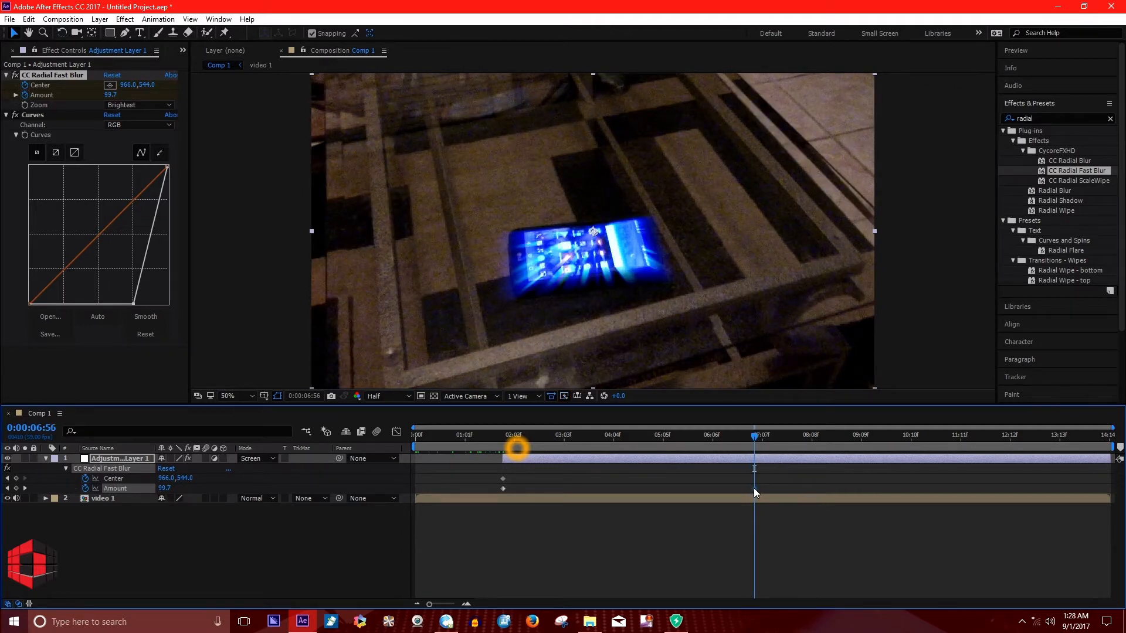
{"action": "left_click_drag", "start_coordinate": [758, 487], "coordinate": [766, 489]}
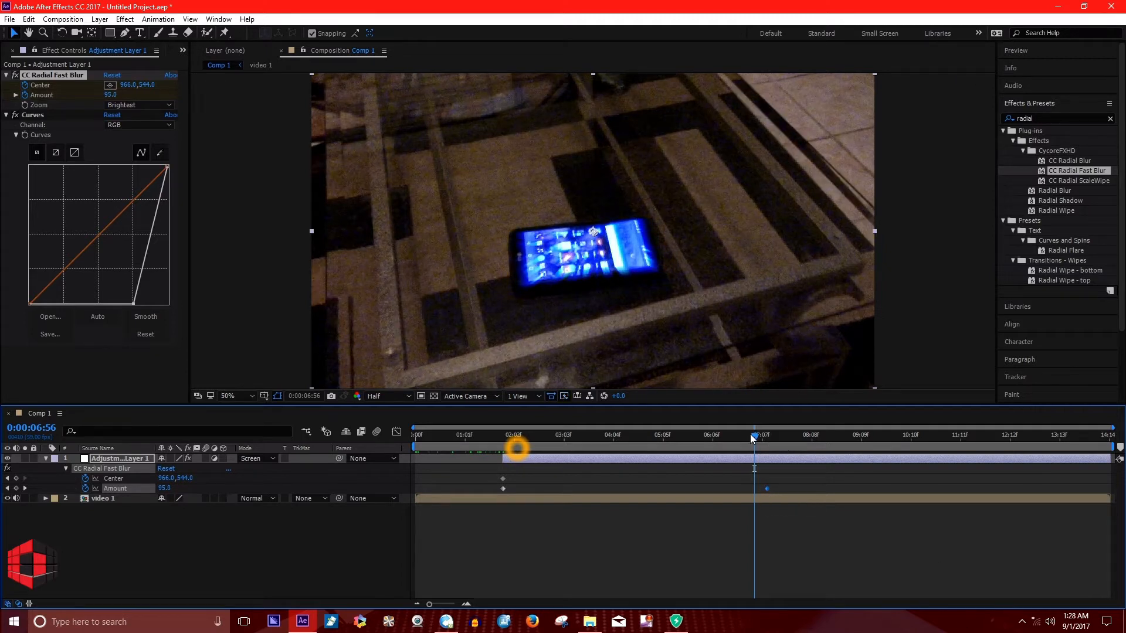
{"action": "left_click_drag", "start_coordinate": [758, 435], "coordinate": [766, 438]}
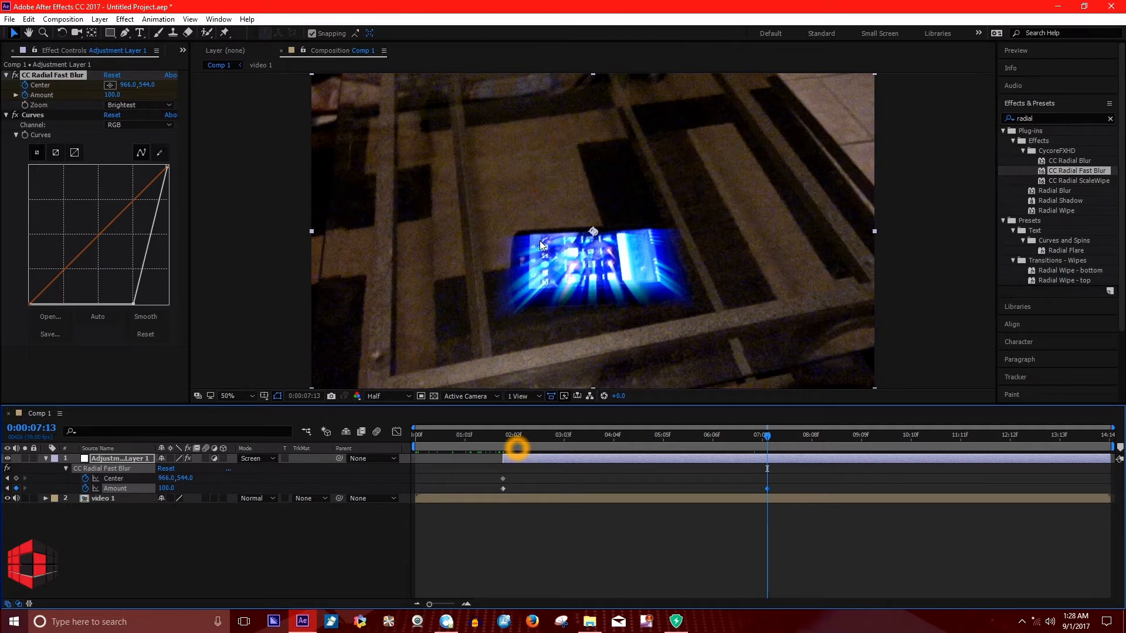
At 0:00:07:13, reposition the blur's Center below the phone to 958, 1054 so the light rays project upward.
{"action": "left_click_drag", "start_coordinate": [597, 234], "coordinate": [597, 371]}
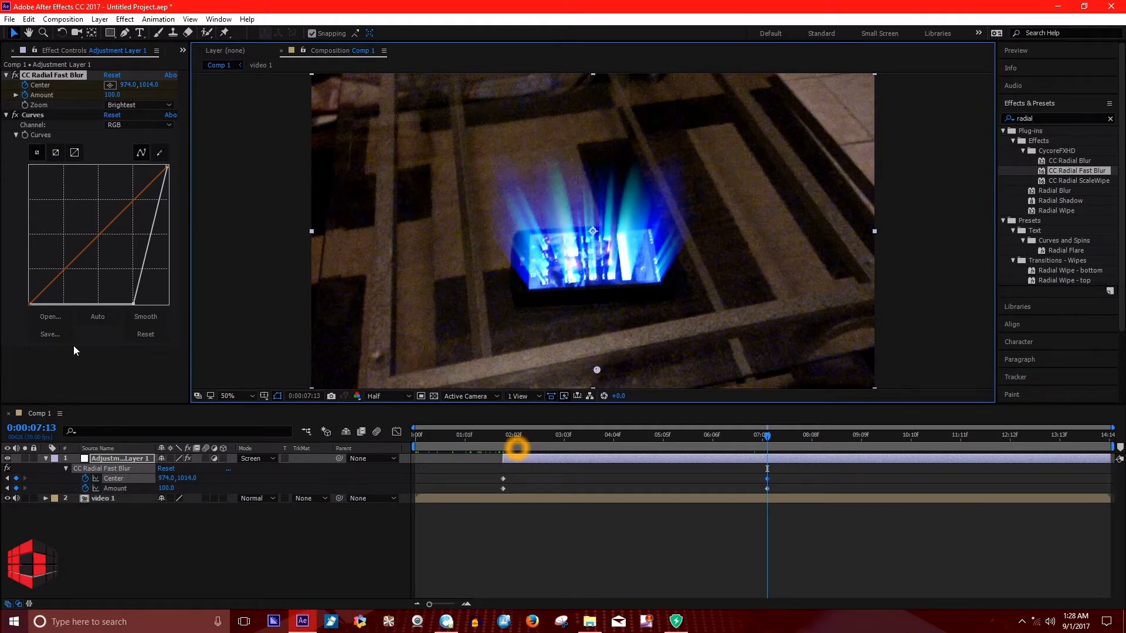
{"action": "left_click_drag", "start_coordinate": [596, 375], "coordinate": [481, 361]}
{"action": "left_click_drag", "start_coordinate": [612, 353], "coordinate": [593, 386]}
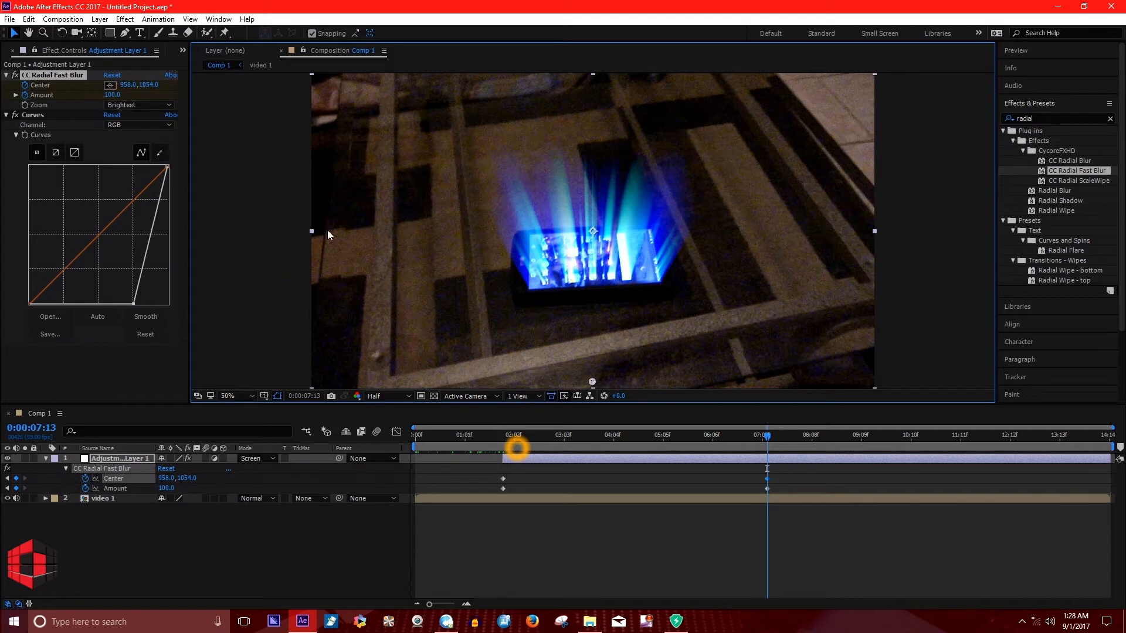
Remove the keyframing from the blur's Center and add an Amount keyframe of 100 at 0:00:09:10.
{"action": "left_click", "coordinate": [25, 86]}
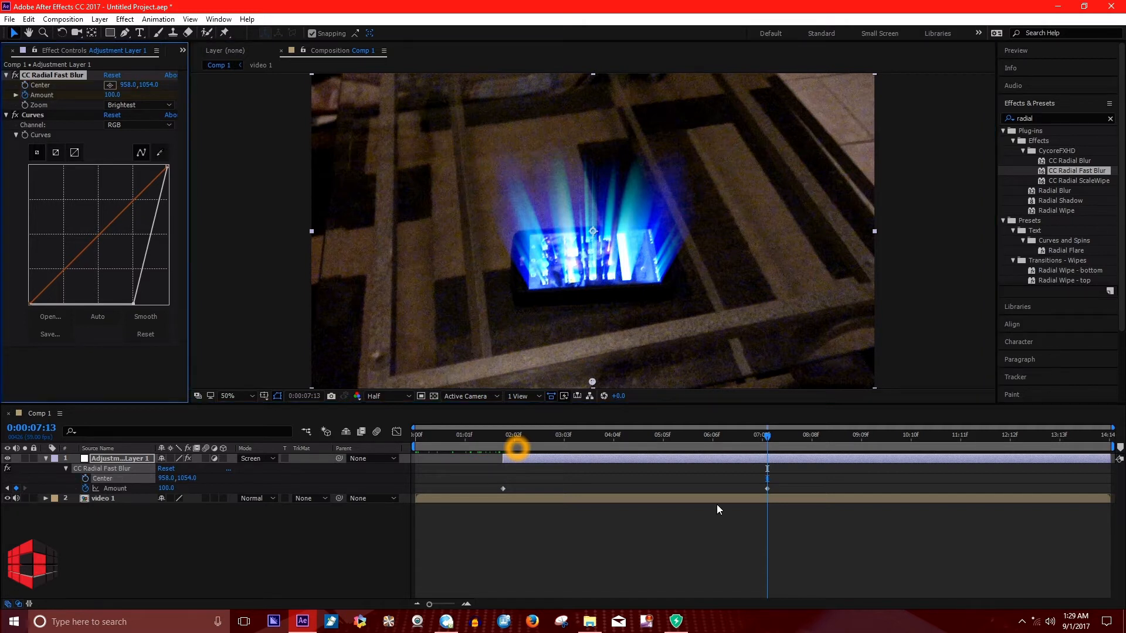
{"action": "left_click_drag", "start_coordinate": [768, 437], "coordinate": [863, 473]}
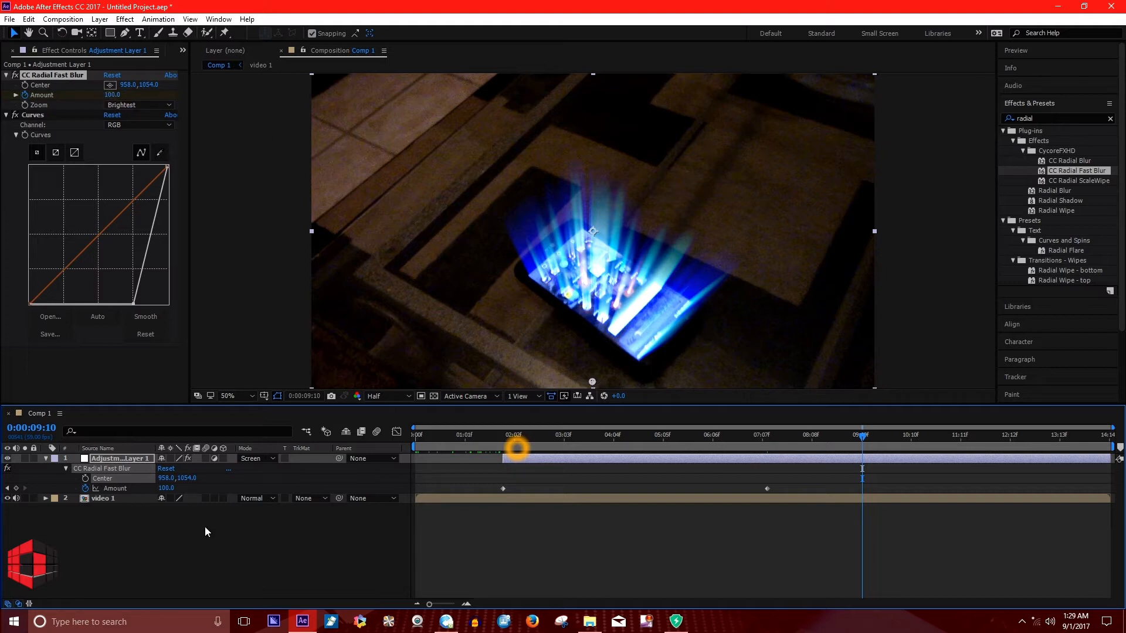
{"action": "left_click", "coordinate": [16, 488]}
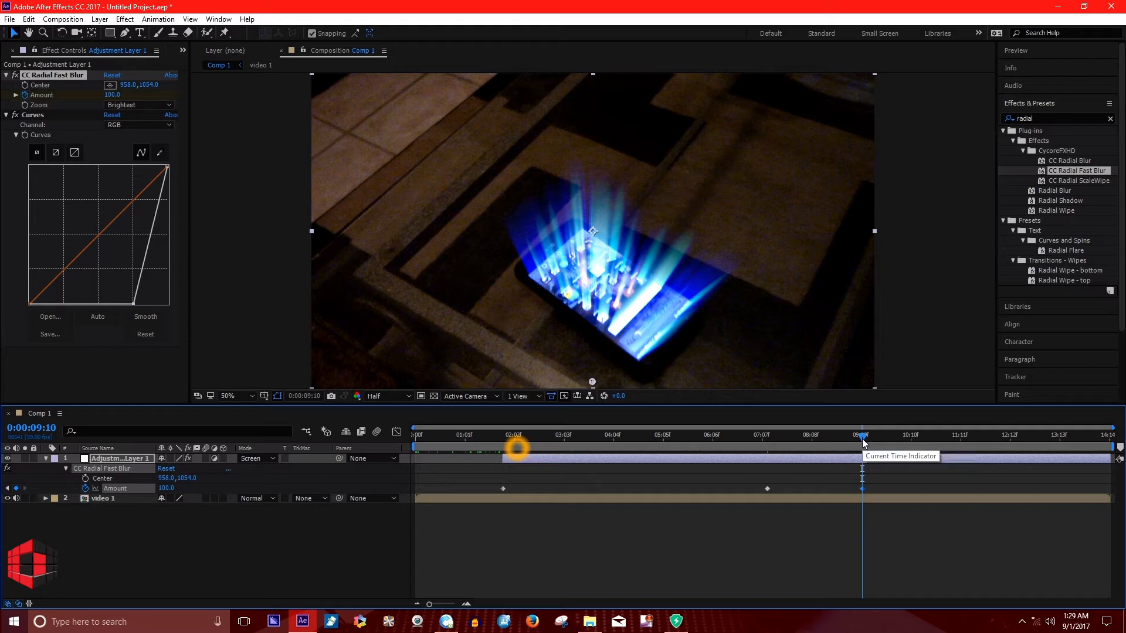
At 0:00:13:13, set the CC Radial Fast Blur Amount to 0 as the last keyframe.
{"action": "key", "text": "space"}
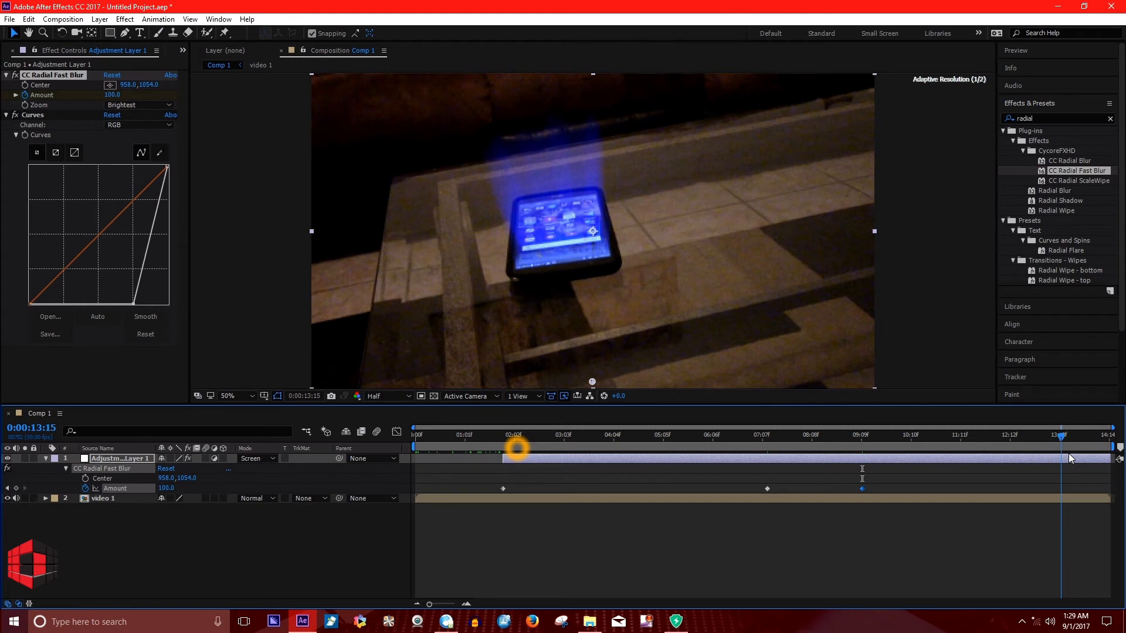
{"action": "left_click_drag", "start_coordinate": [1092, 459], "coordinate": [1059, 456]}
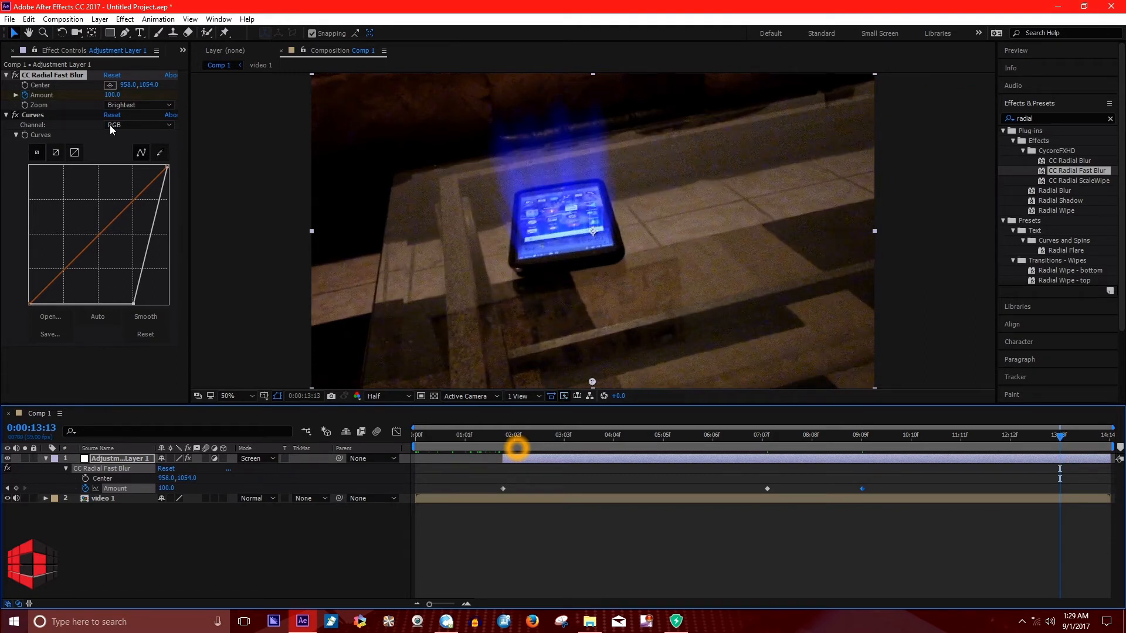
{"action": "left_click", "coordinate": [111, 95]}
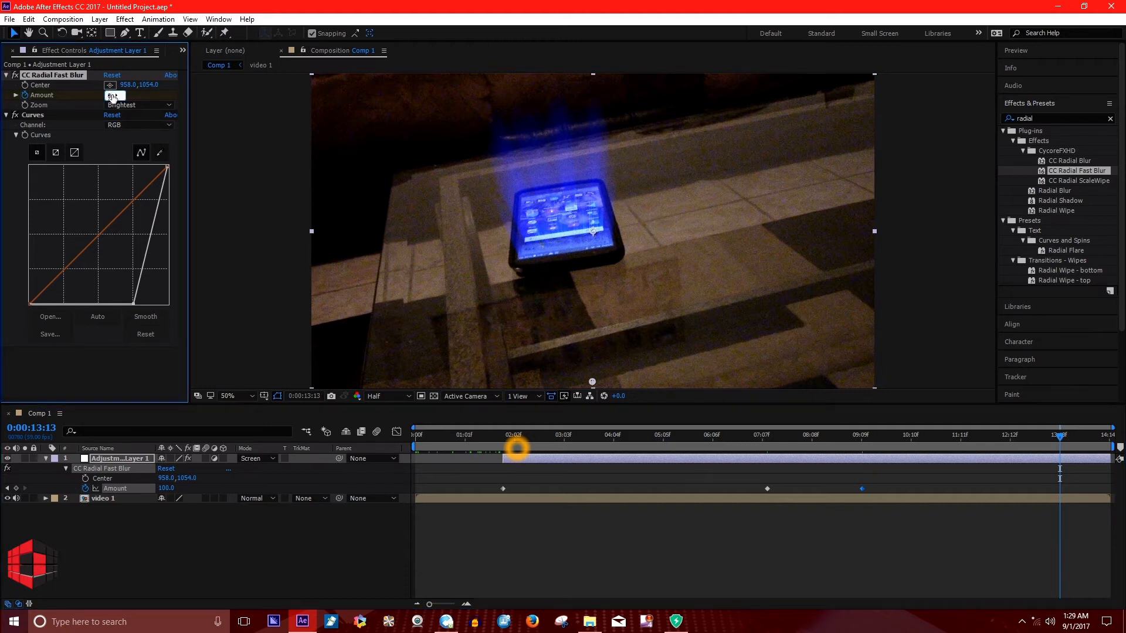
{"action": "type", "text": "0"}
{"action": "key", "text": "Return"}
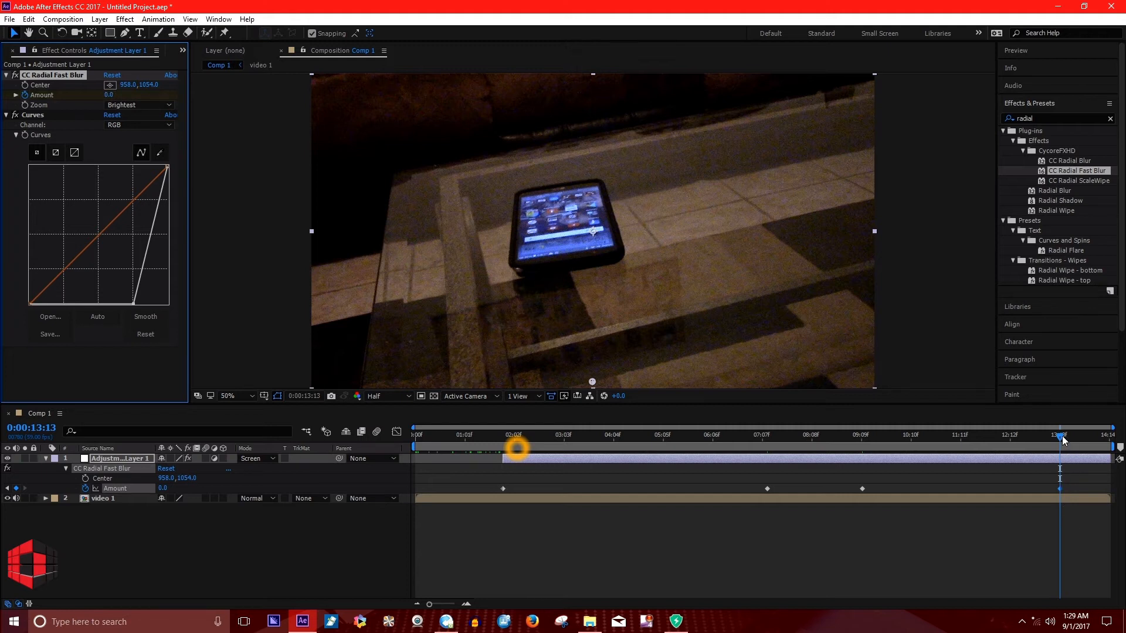
Preview the composition from the start and scrub around the 0:00:09:10 Amount keyframe to examine how the light rays fade.
{"action": "key", "text": "Home"}
{"action": "key", "text": "space"}
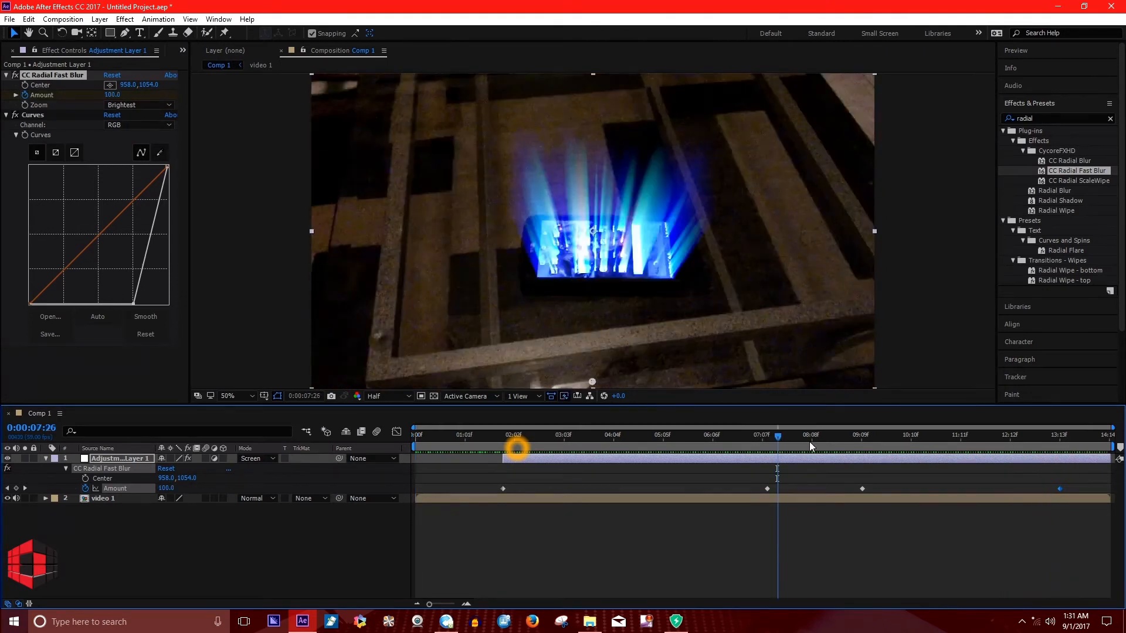
{"action": "key", "text": "space"}
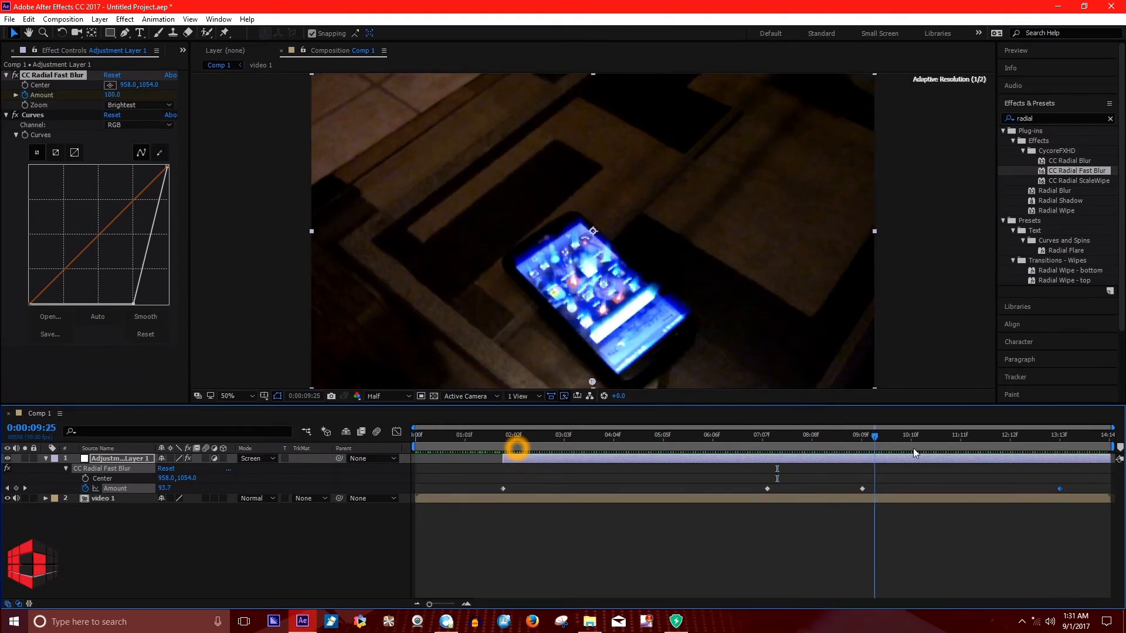
{"action": "left_click_drag", "start_coordinate": [914, 450], "coordinate": [965, 452]}
{"action": "left_click_drag", "start_coordinate": [844, 441], "coordinate": [837, 476]}
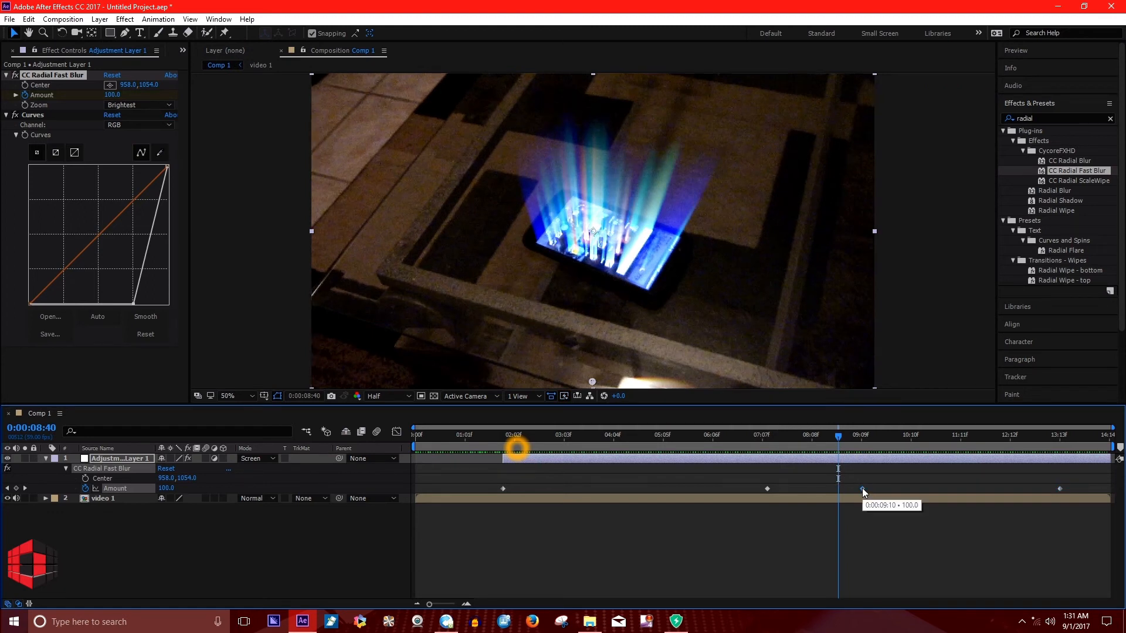
Move the 0:00:09:10 Amount keyframe to shortly before the last one, and delete the last Amount keyframe at 0:00:13:13.
{"action": "left_click", "coordinate": [862, 488]}
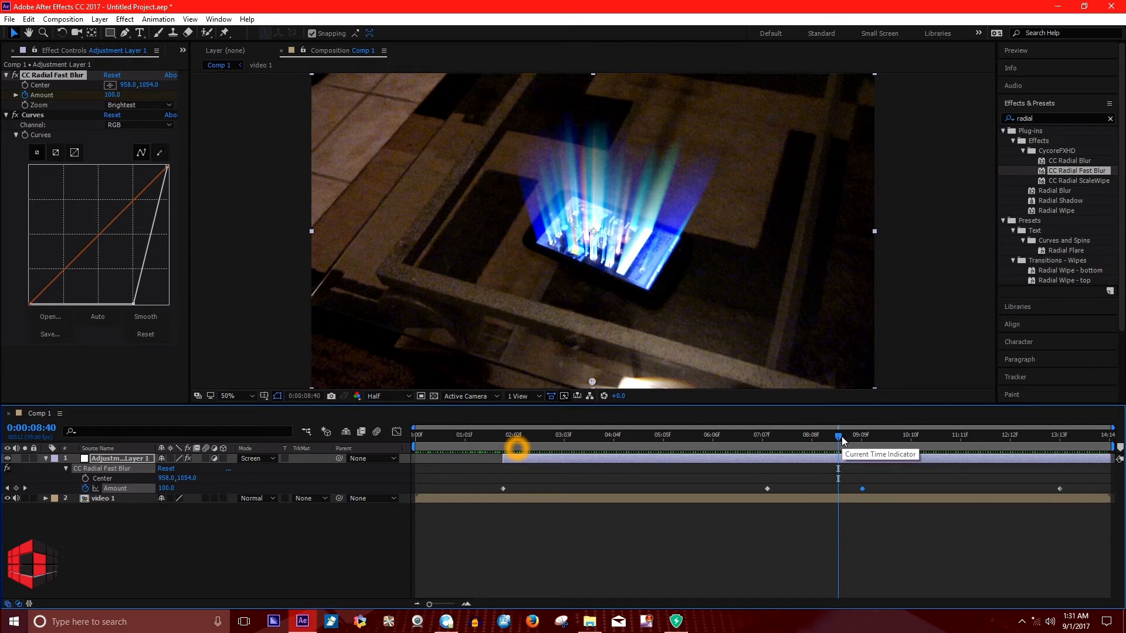
{"action": "left_click_drag", "start_coordinate": [864, 489], "coordinate": [969, 534]}
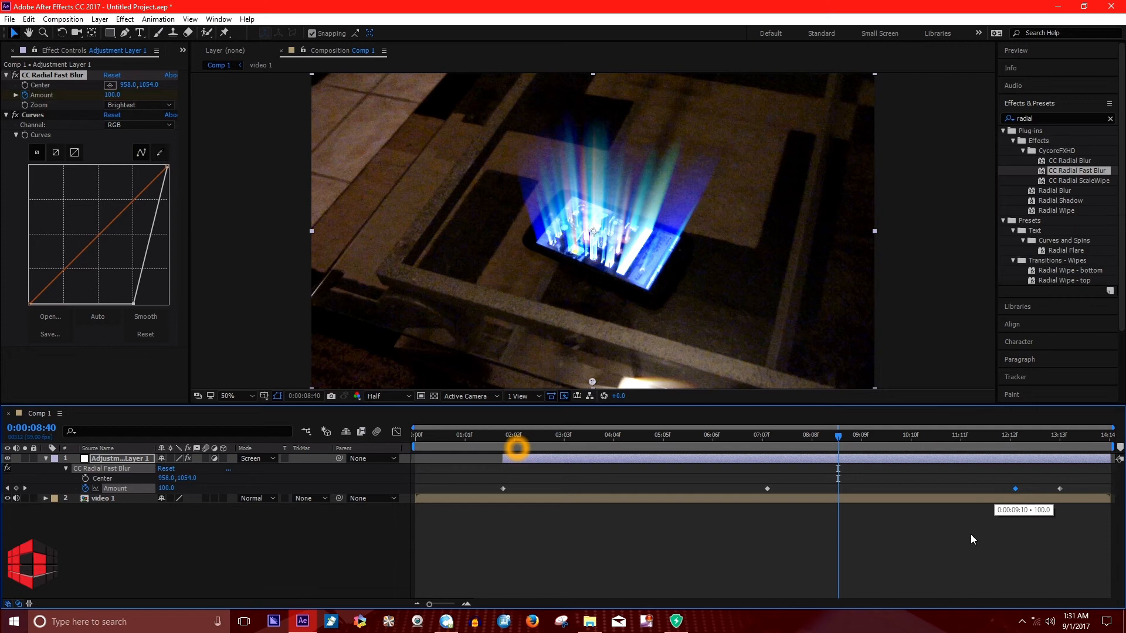
{"action": "left_click_drag", "start_coordinate": [838, 438], "coordinate": [1049, 493]}
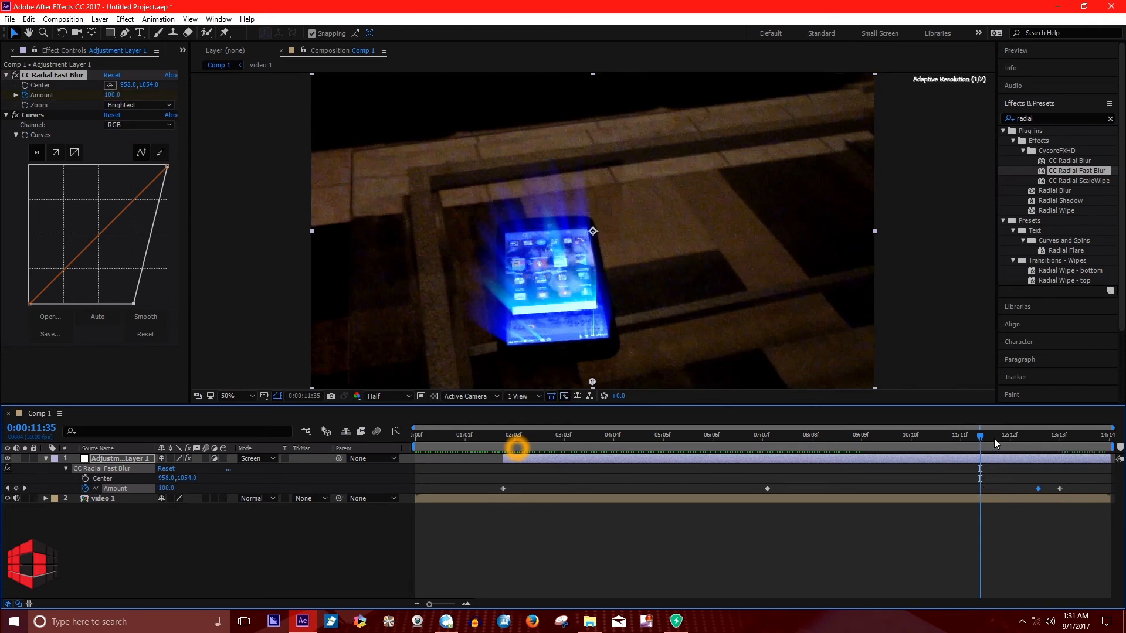
{"action": "left_click_drag", "start_coordinate": [1022, 444], "coordinate": [1064, 460]}
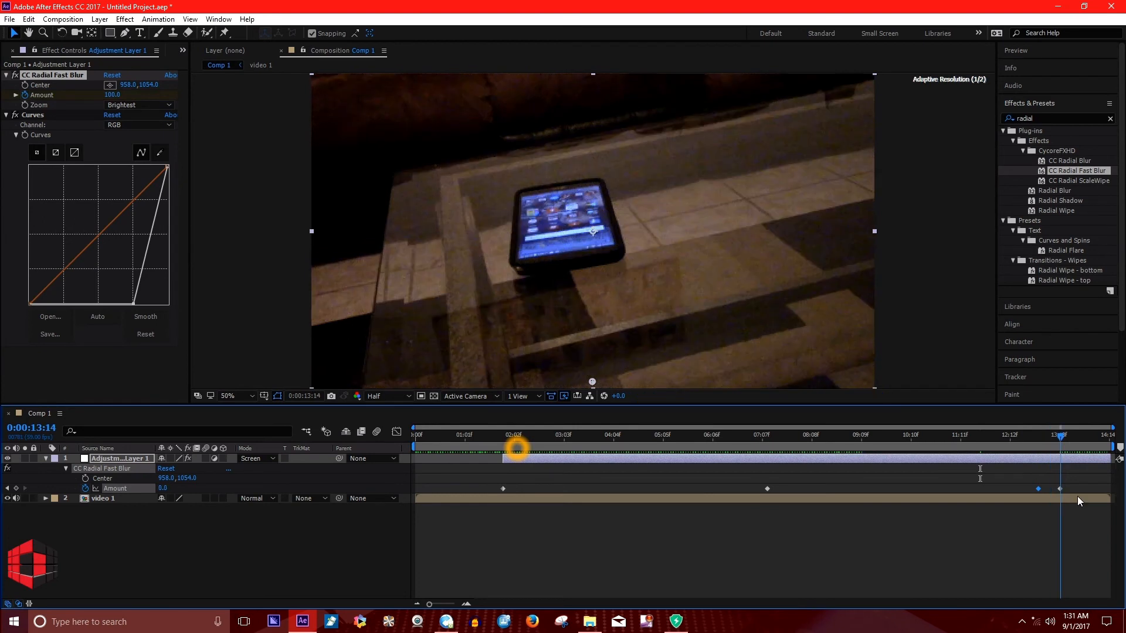
{"action": "left_click", "coordinate": [1060, 489]}
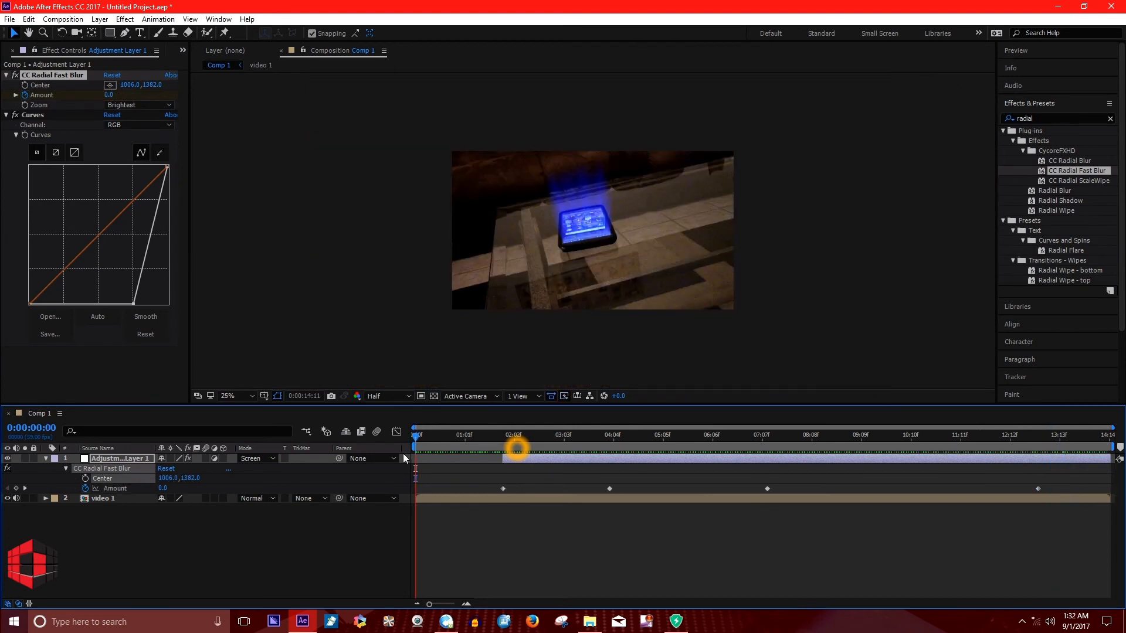